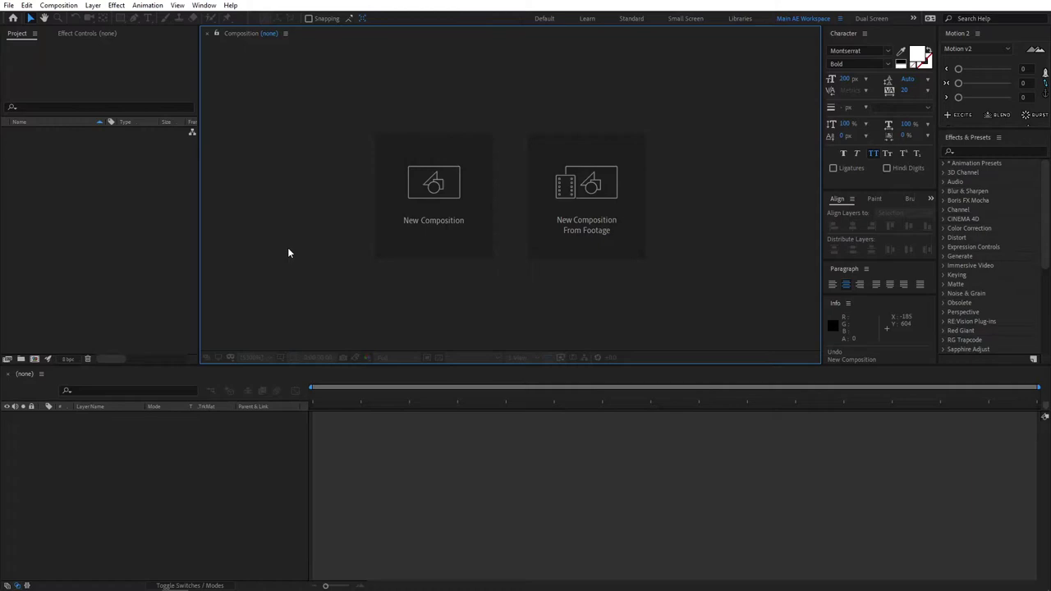
- Create a 1920 x 1080, 30 fps, 10-second composition and add the text "Glitch Effect" on two lines
left_click(400, 225)
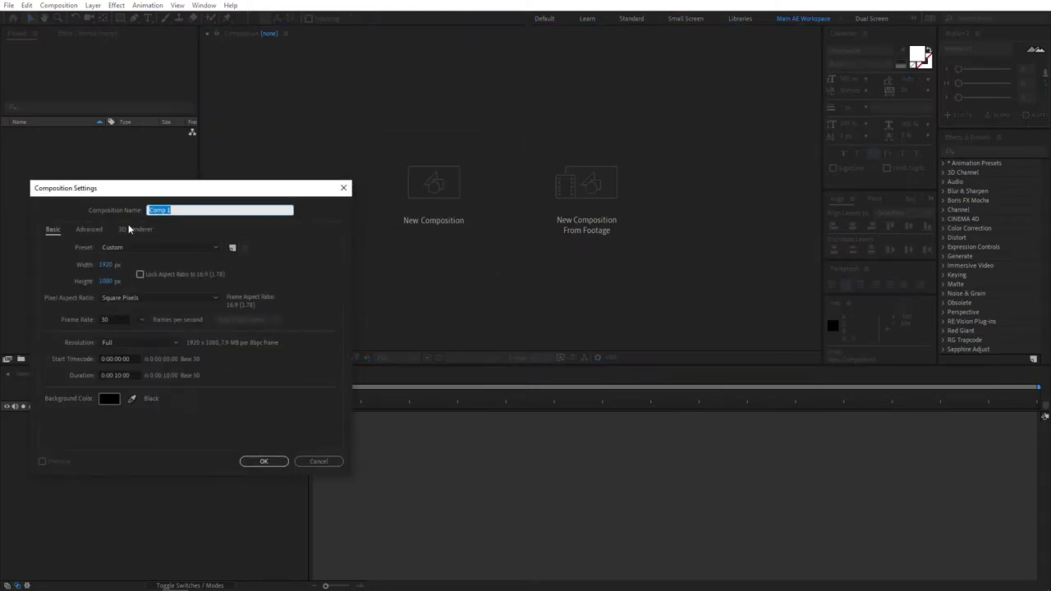
left_click(264, 461)
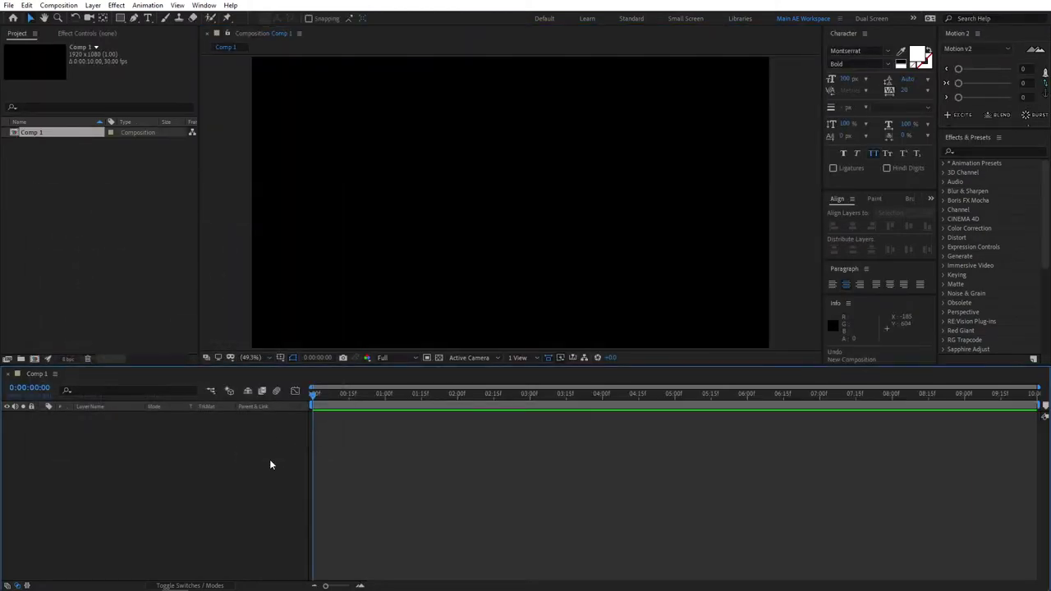
left_click(148, 18)
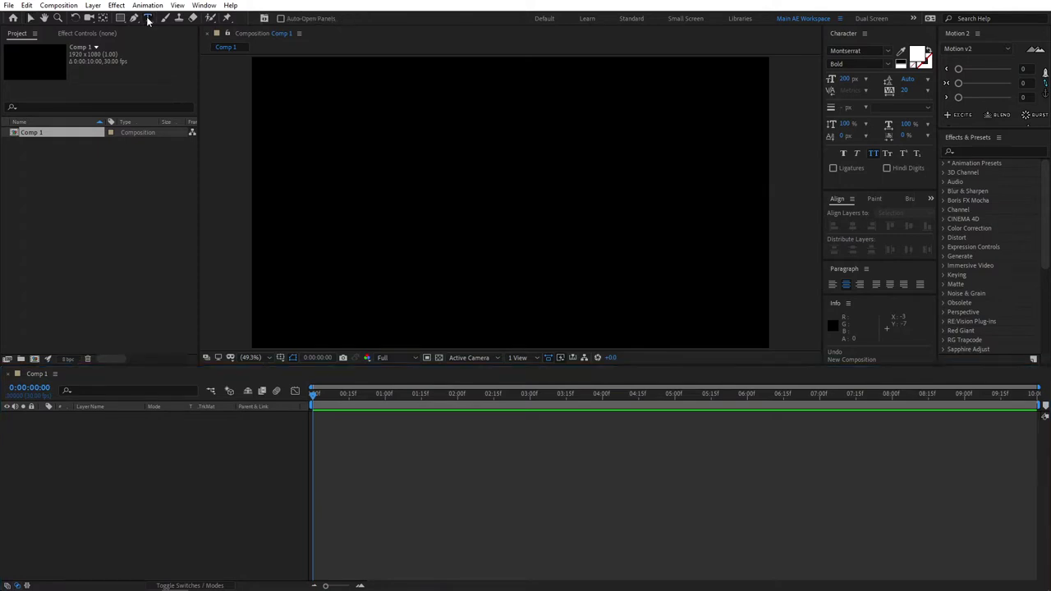
left_click(439, 220)
type("G")
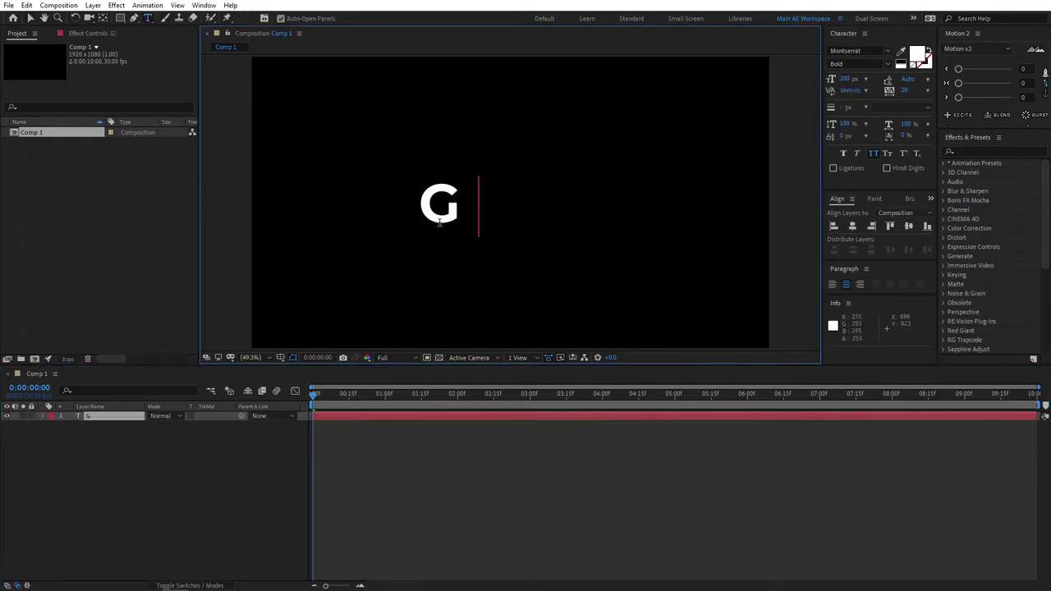
type("litch")
key("Return")
type("Effect")
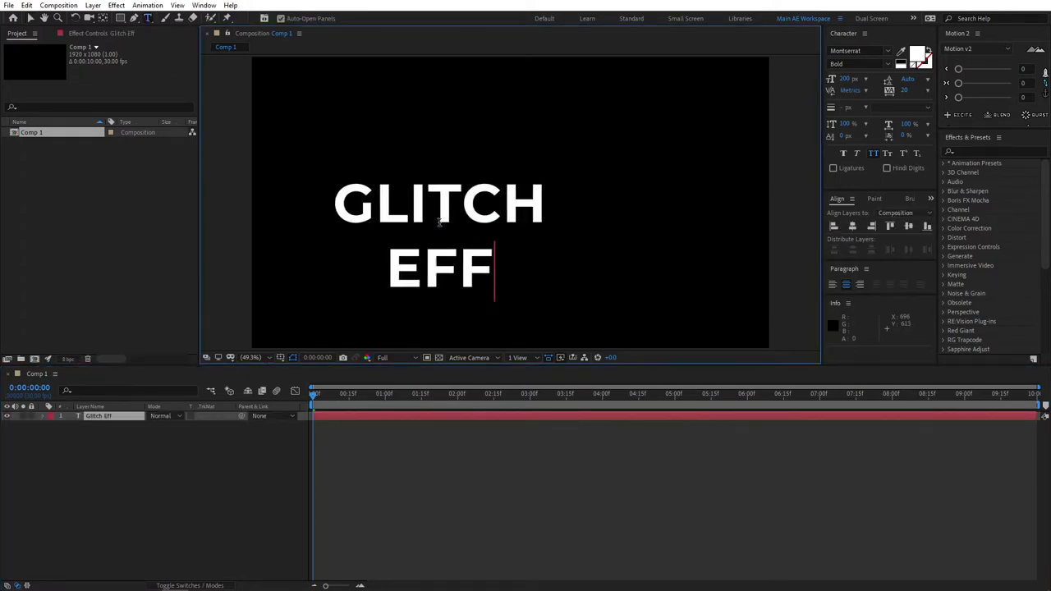
- Centre the "Glitch Effect" text horizontally and vertically in the composition
key("ctrl+a")
left_click(852, 225)
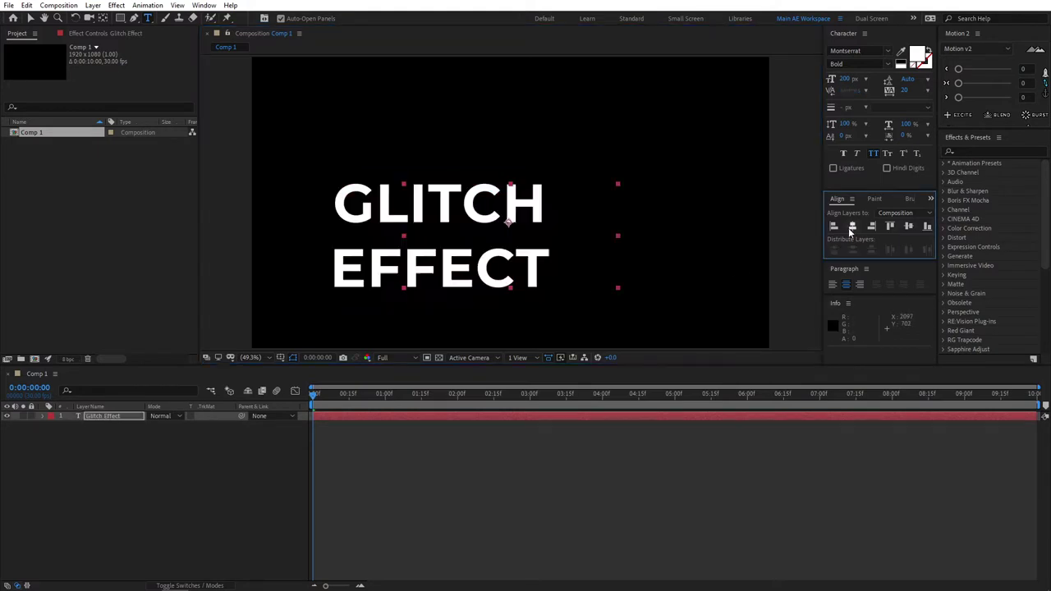
left_click(853, 226)
left_click(909, 226)
left_click(128, 479)
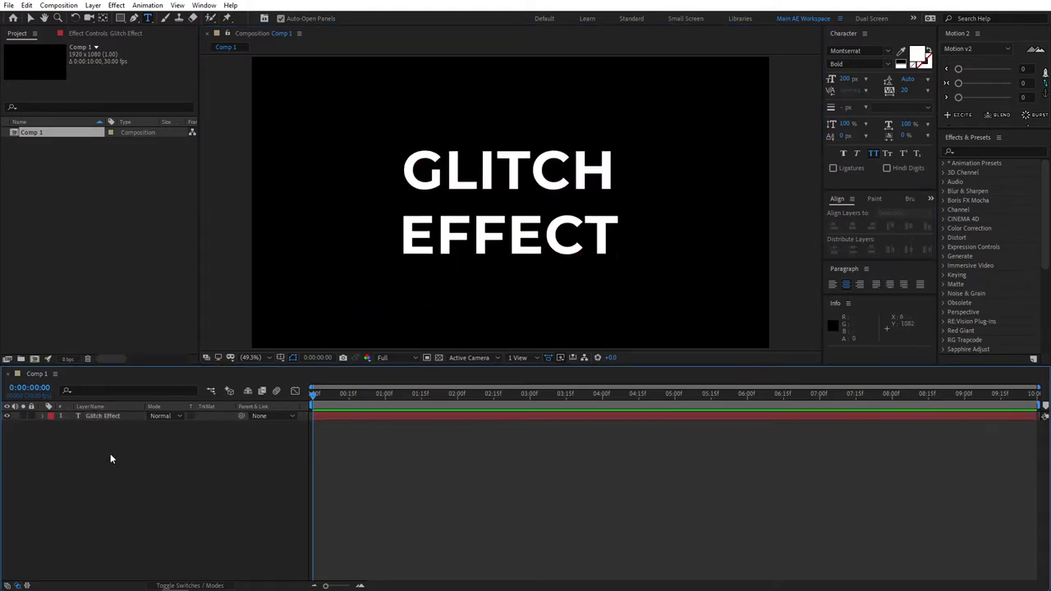
- Create a black 1920 x 1080 solid layer named "Fractal"
right_click(110, 455)
mouse_move(136, 460)
left_click(269, 365)
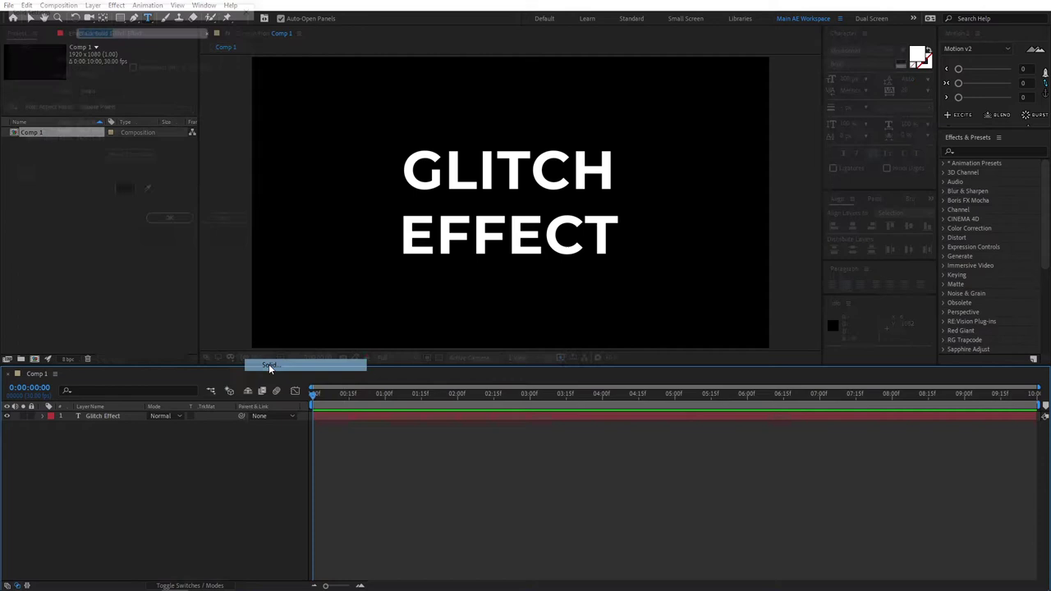
type("Fractal")
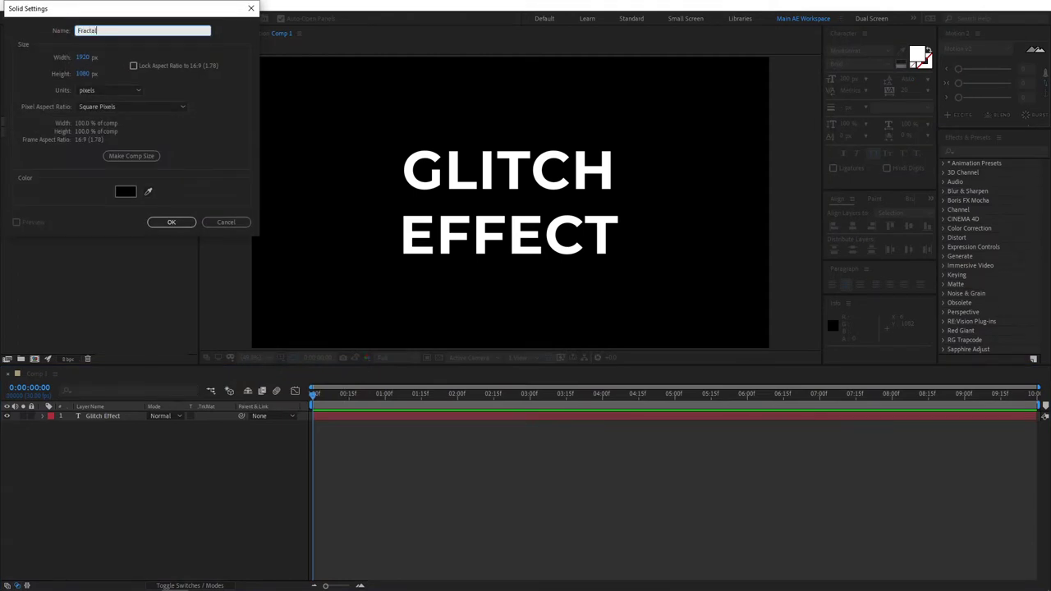
key("Return")
- Find the Fractal Noise effect and apply it to the Fractal solid
left_click(967, 153)
type("fra")
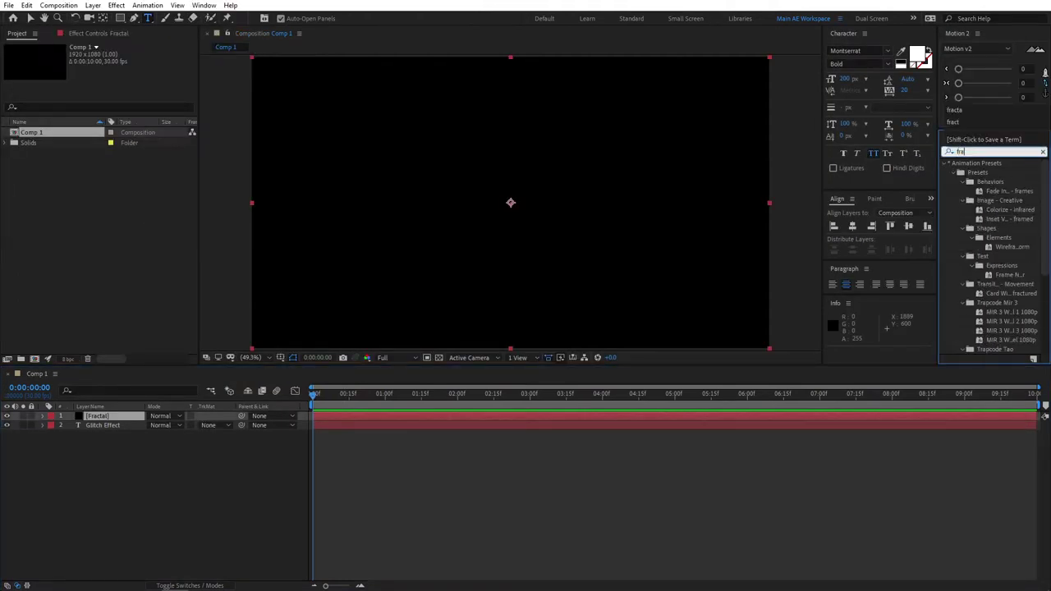
type("cta")
left_click_drag(992, 212, 105, 428)
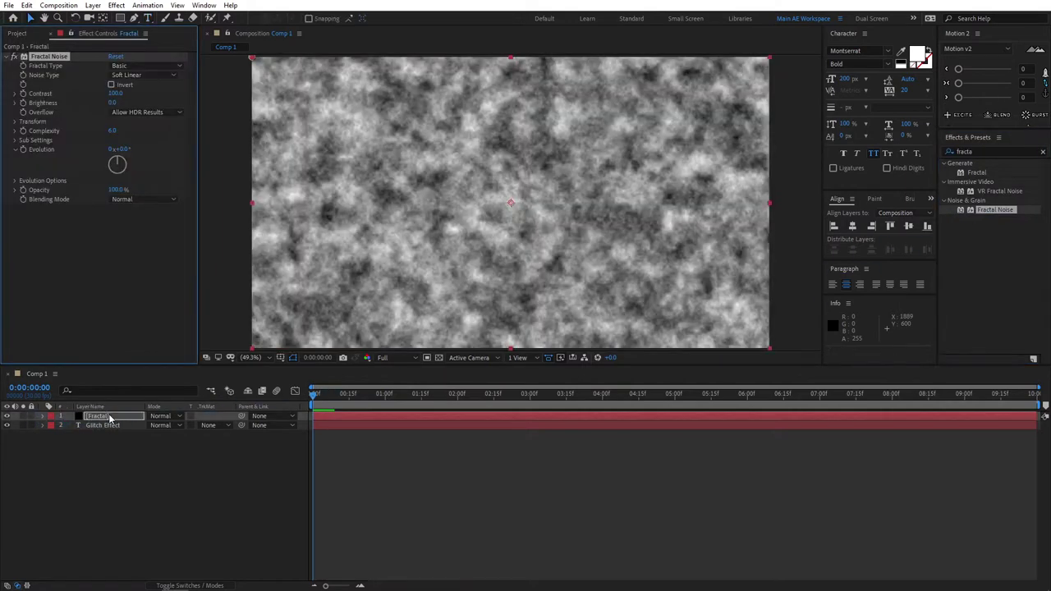
- Set the Fractal Noise fractal type to Max and its noise type to Block
left_click(131, 67)
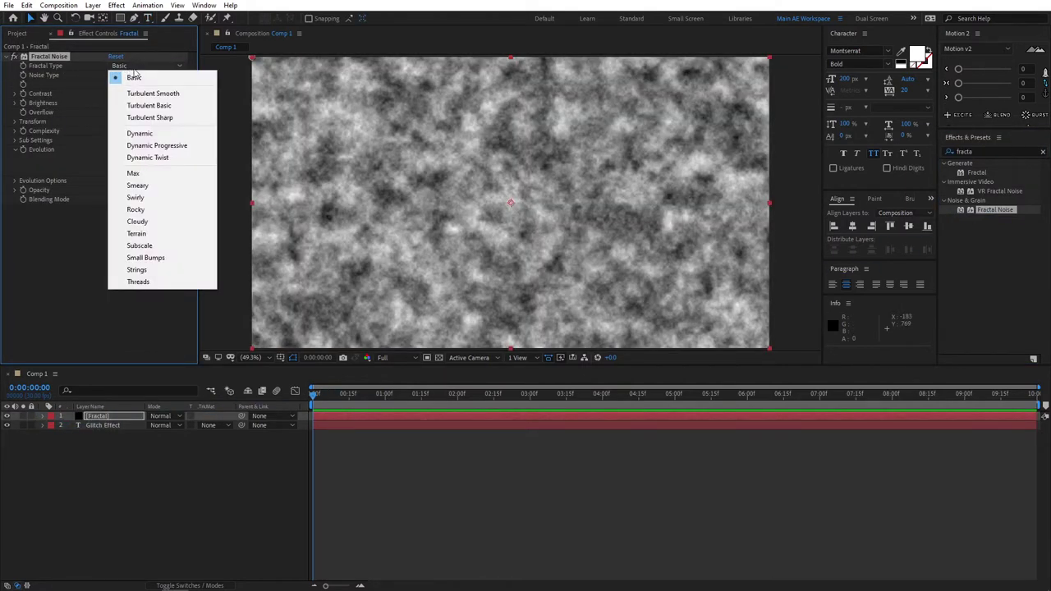
left_click(133, 173)
left_click(143, 75)
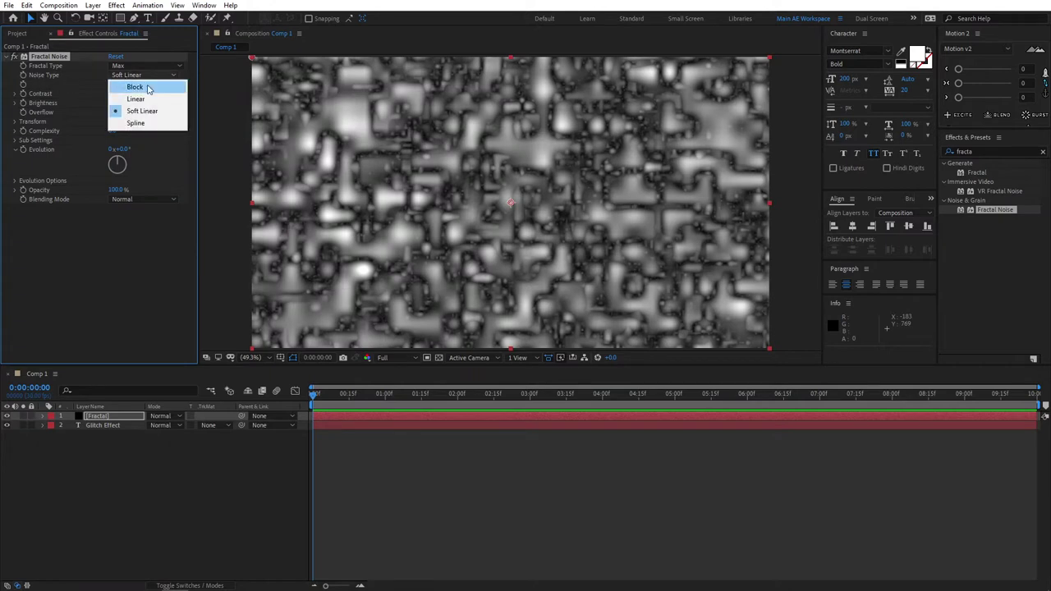
left_click(123, 82)
- Set the Fractal Noise contrast to 180 and brightness to -35
left_click(120, 94)
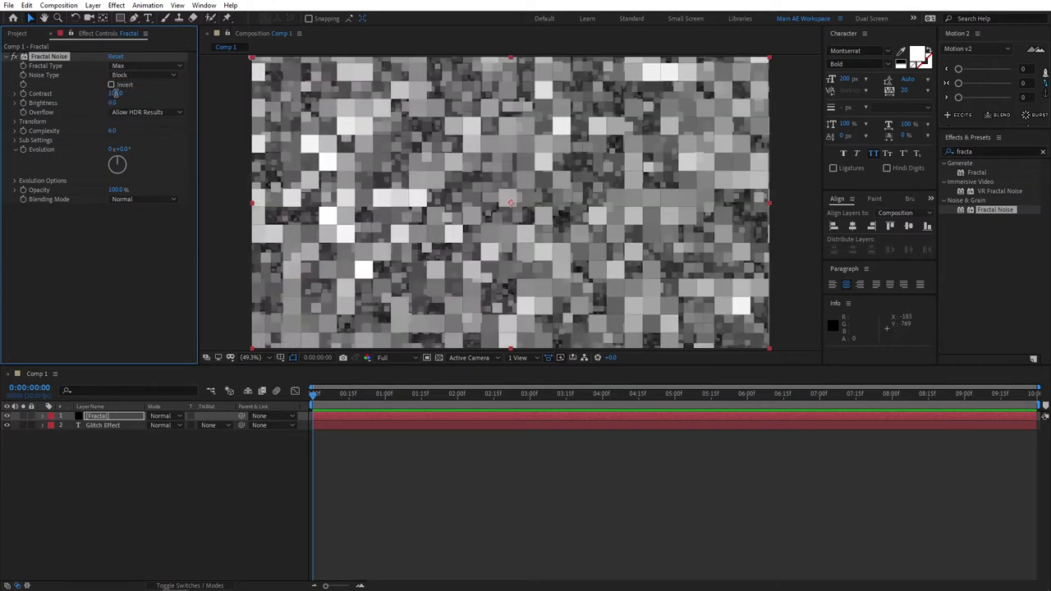
type("180")
key("Tab")
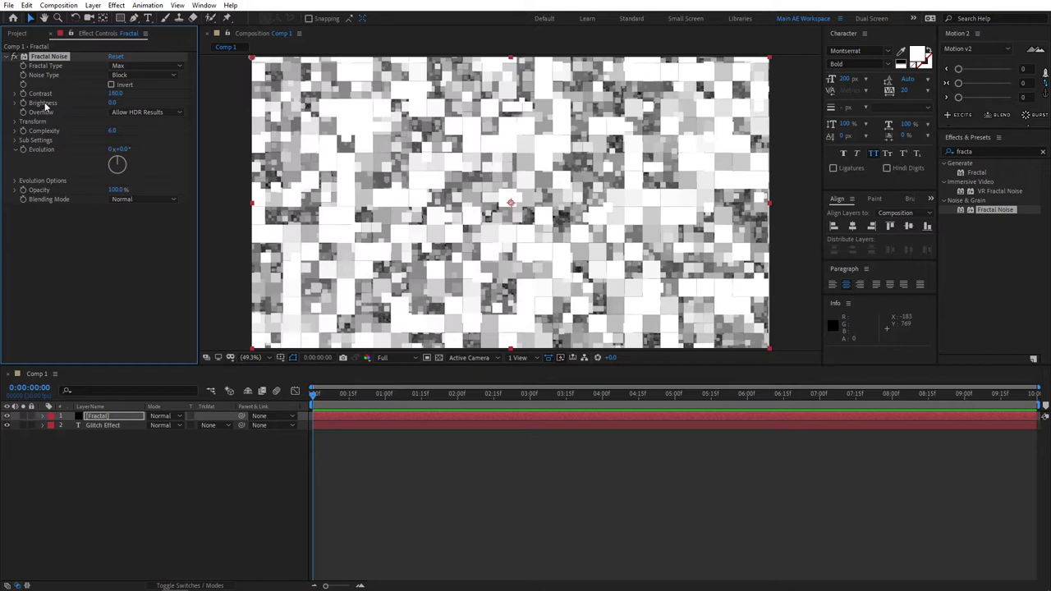
type("-35")
key("Return")
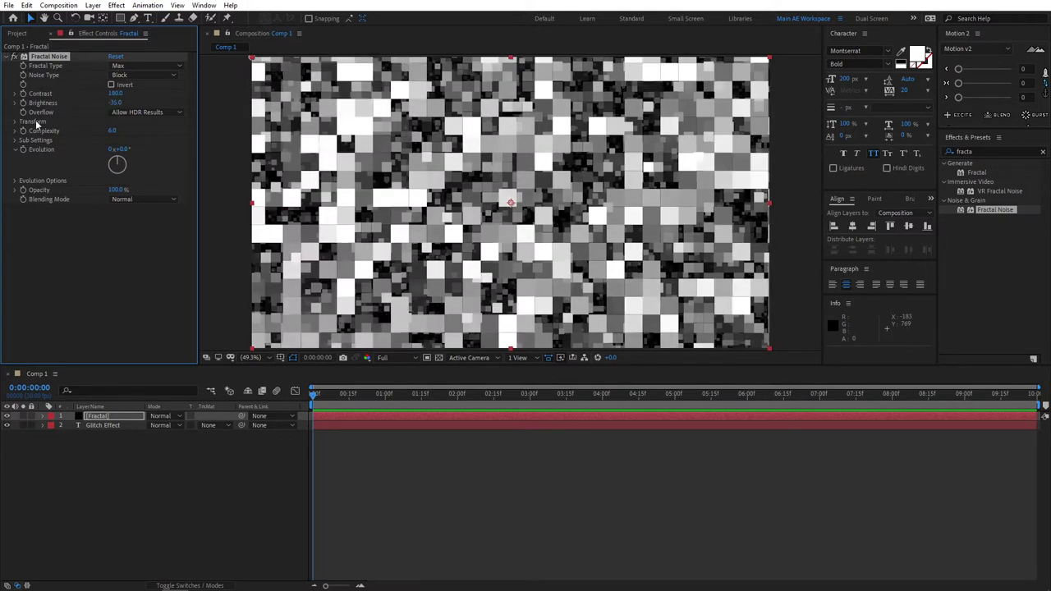
- Disable uniform scaling in the Fractal Noise transform settings and set the scale width to 6000
left_click(16, 122)
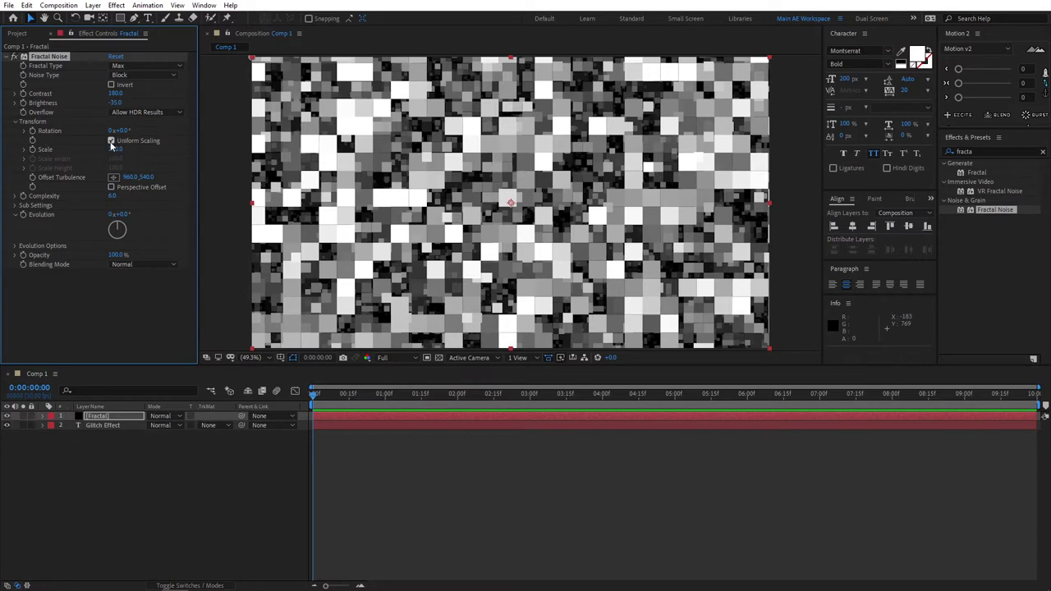
left_click(111, 141)
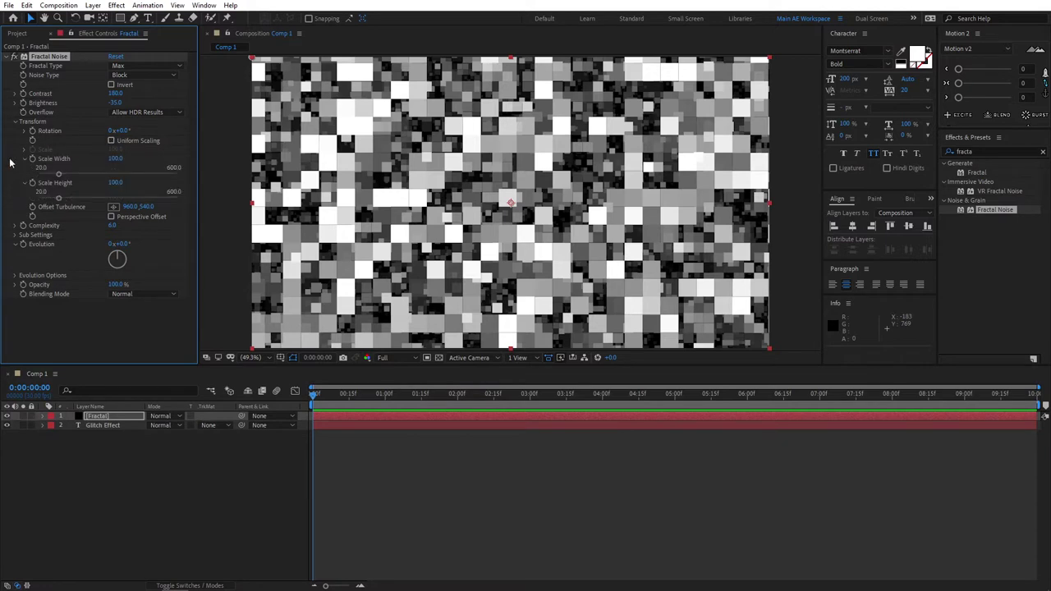
left_click(124, 160)
left_click(116, 158)
type("6")
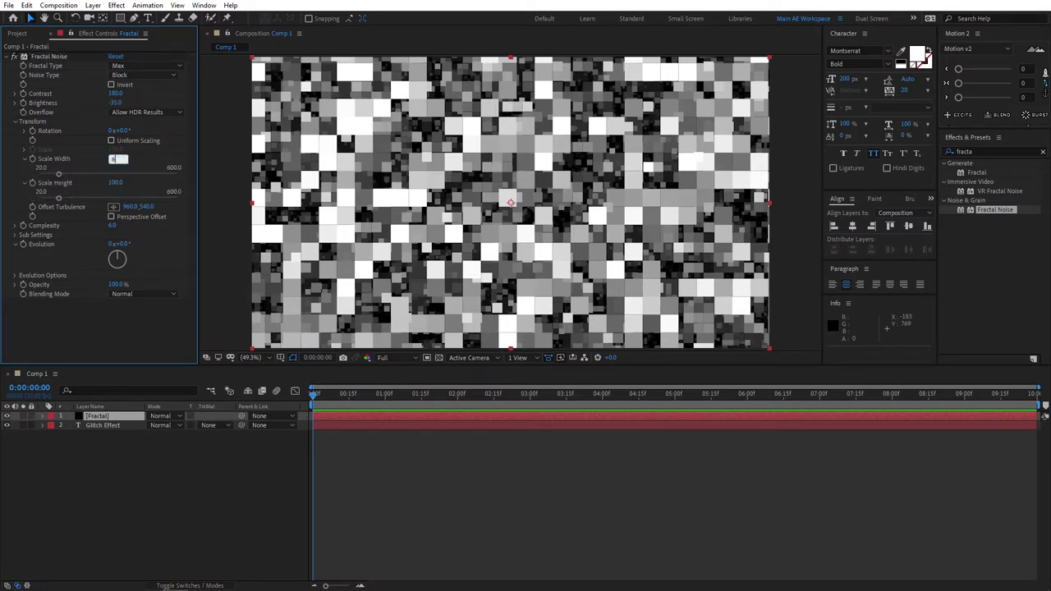
type("000")
key("Return")
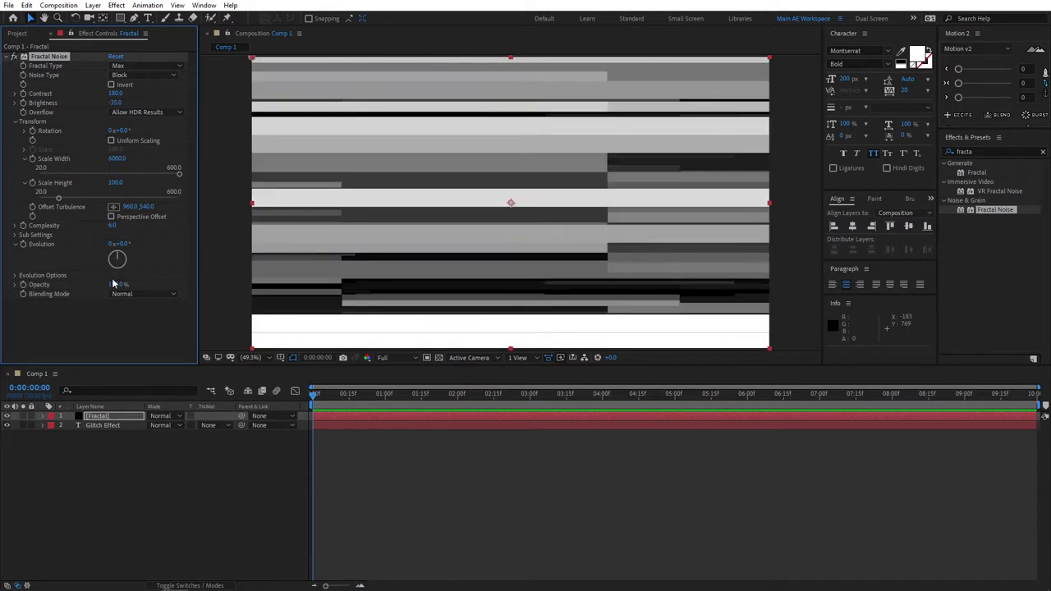
- Add the expression time*1000 to the Fractal Noise Evolution property, preview the animation and collapse the effect's properties in the timeline
left_click(23, 244, "alt")
type("time*1000")
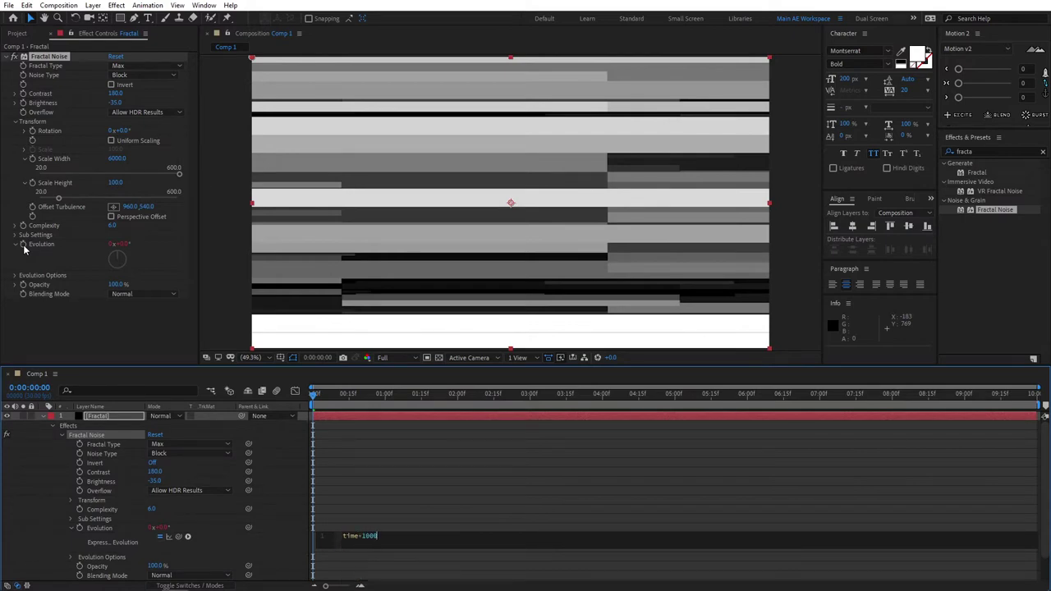
left_click(320, 391)
key("space")
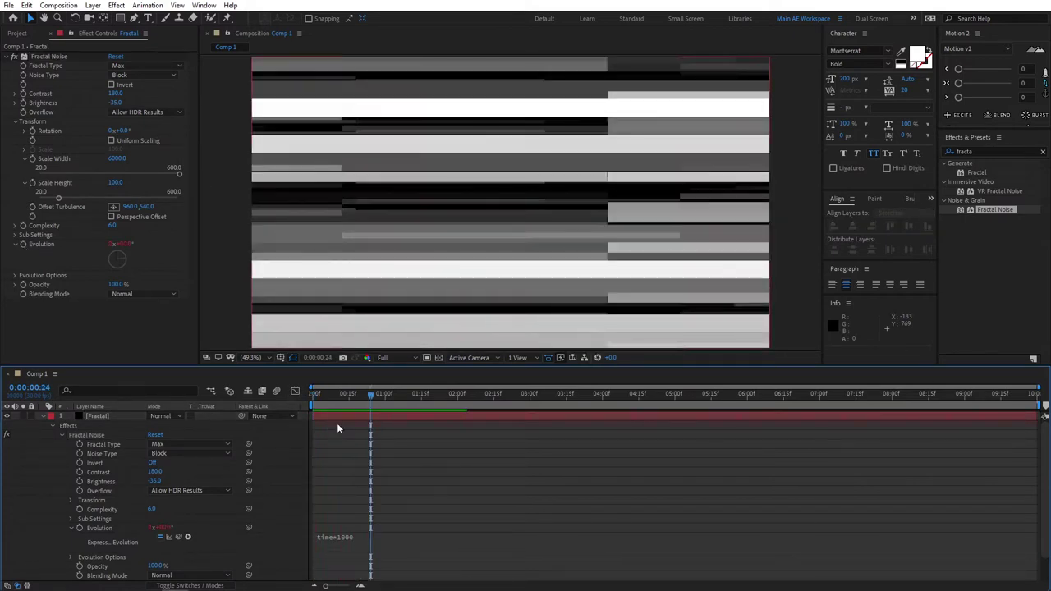
left_click(61, 435)
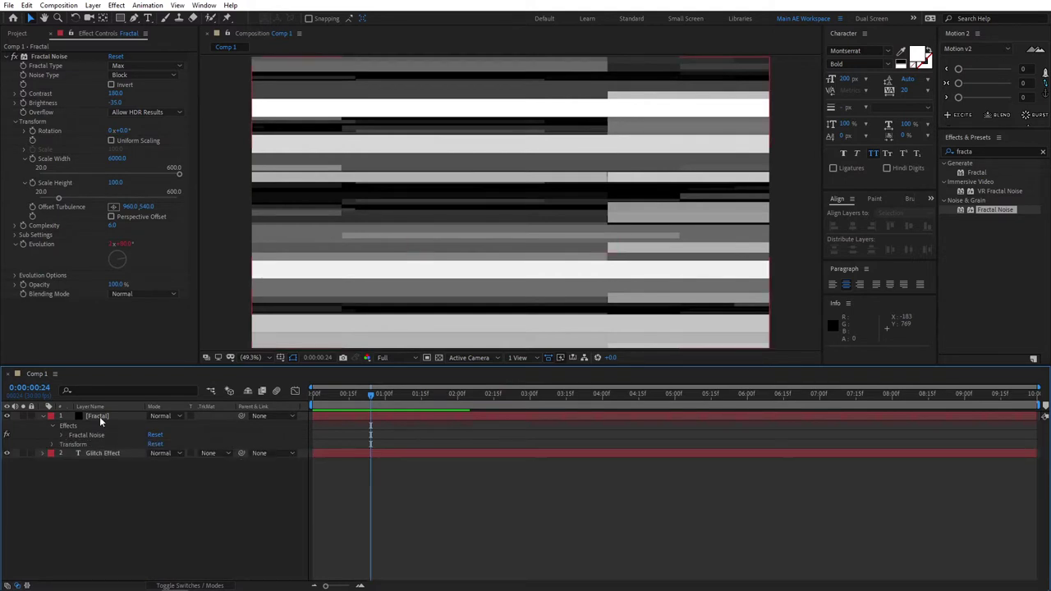
- Pre-compose the Fractal solid as "Fractal" with all attributes moved into the new composition, and hide the resulting layer
right_click(101, 422)
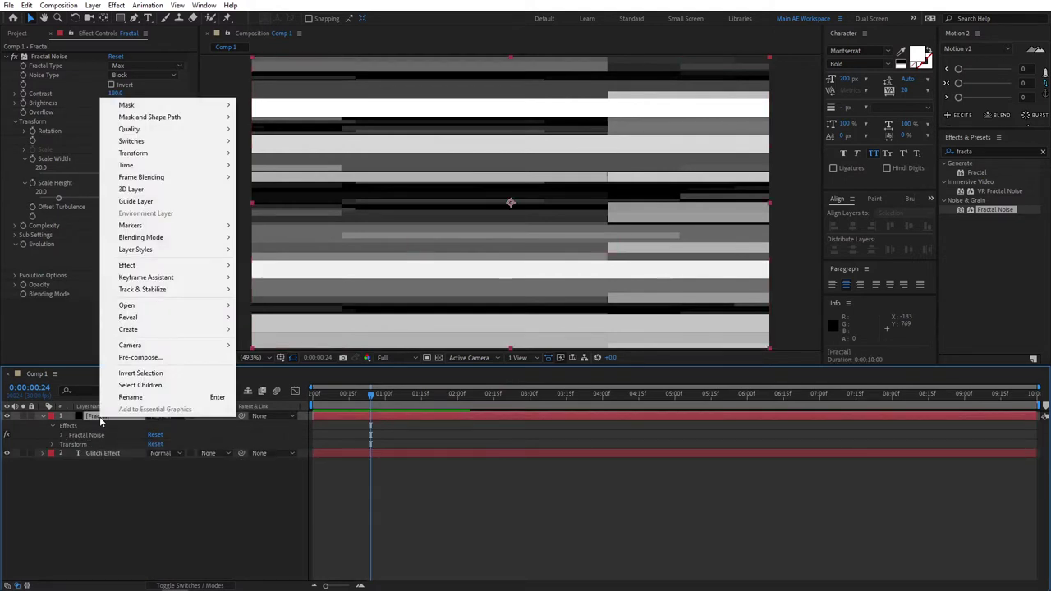
left_click(141, 357)
type("Fractal")
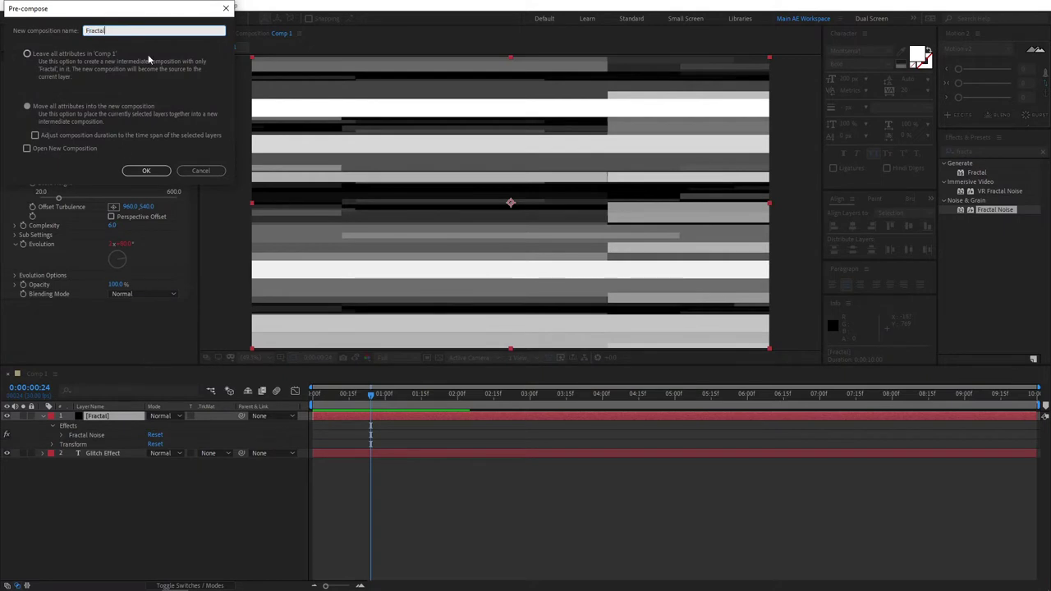
left_click(37, 107)
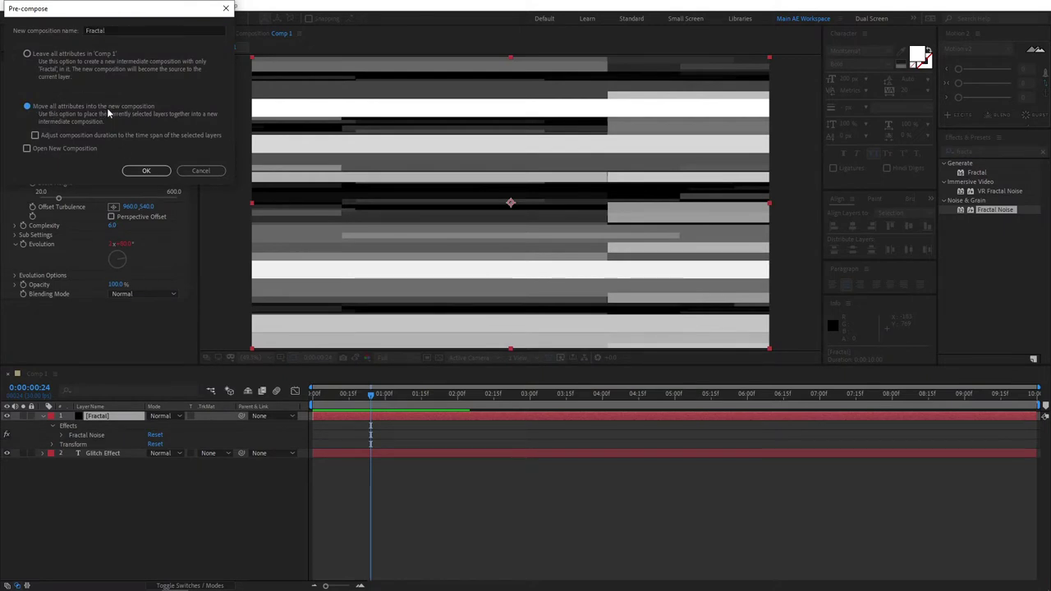
left_click(148, 169)
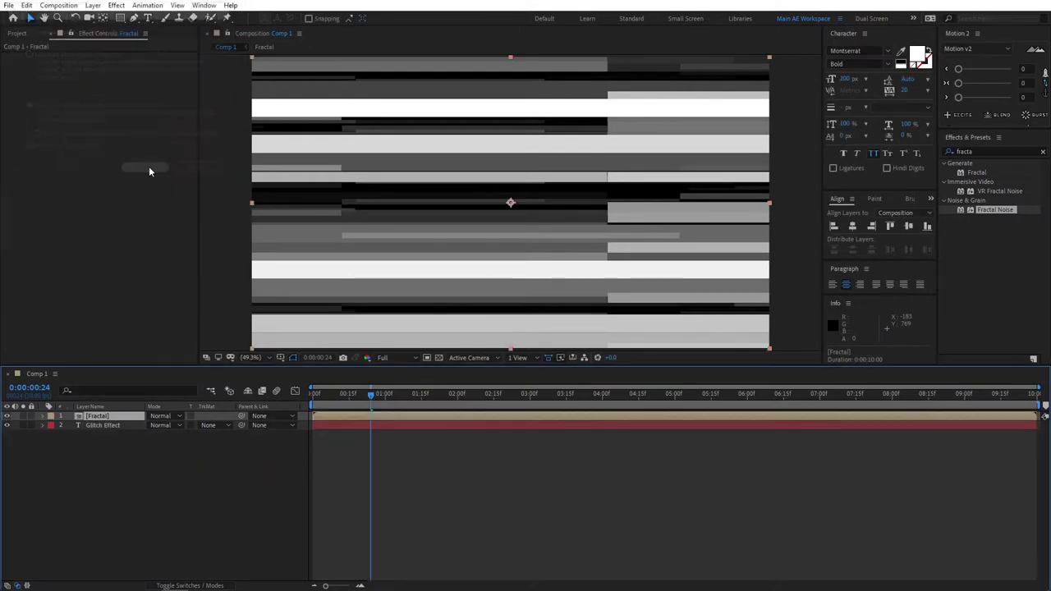
left_click(9, 417)
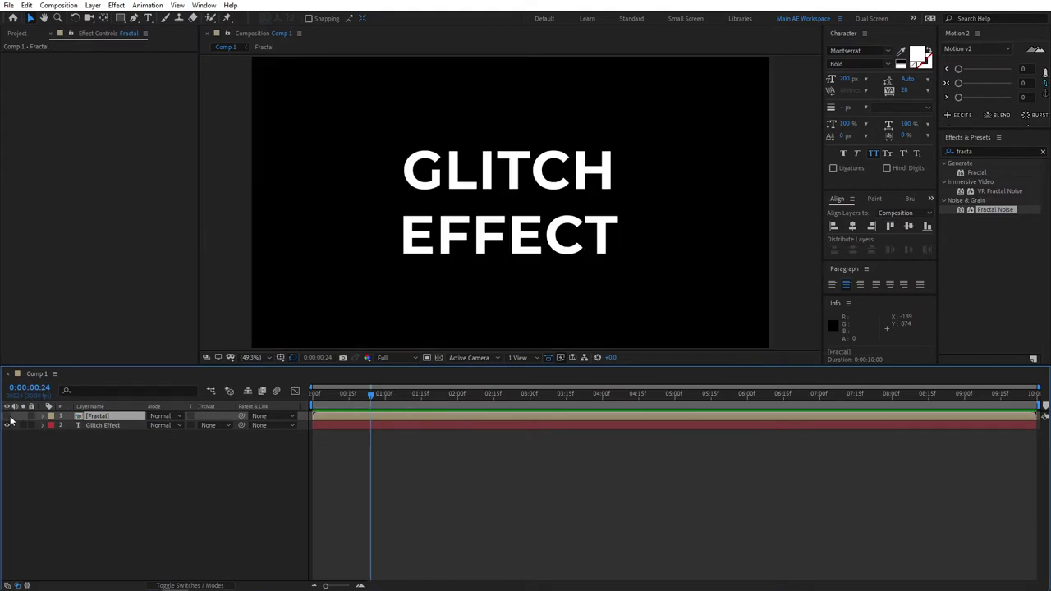
- Add a new adjustment layer and rename it "Displacement"
right_click(139, 477)
mouse_move(182, 351)
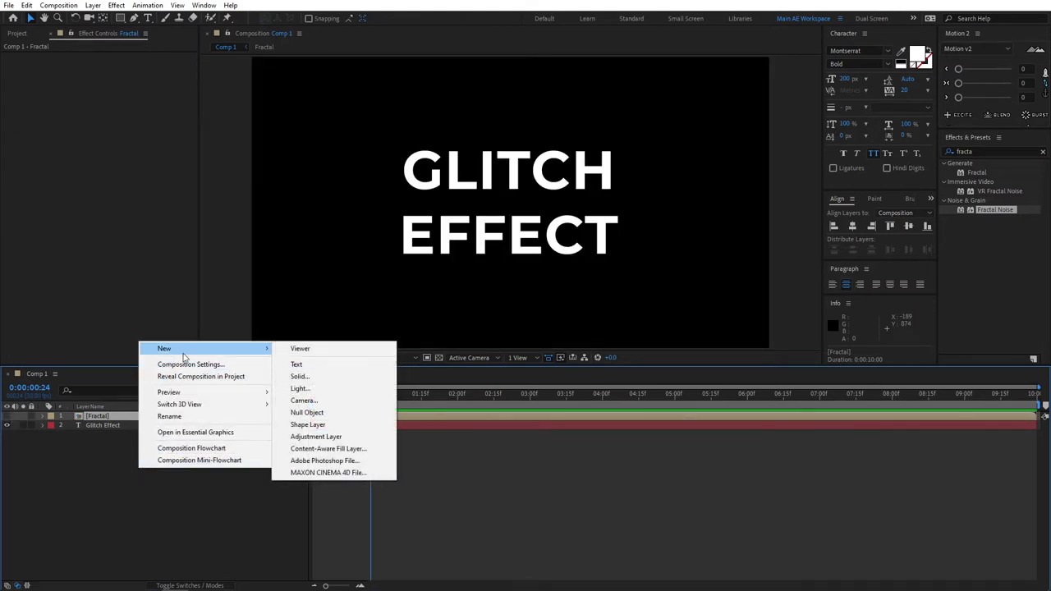
left_click(307, 436)
key("Return")
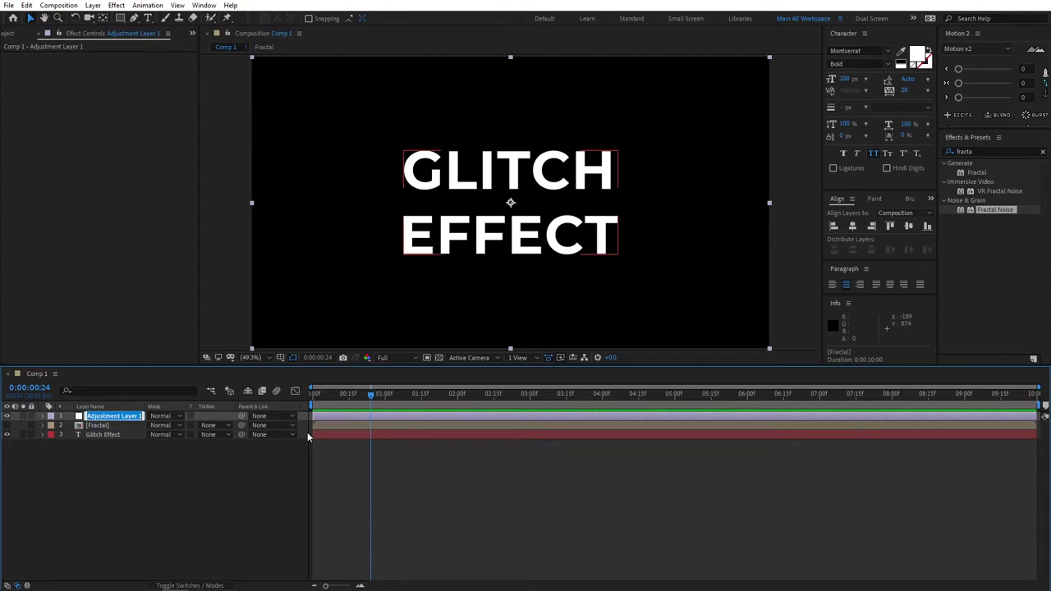
type("Displacement")
left_click(119, 515)
- Find the Displacement Map effect and apply it to the Displacement adjustment layer
left_click(1043, 151)
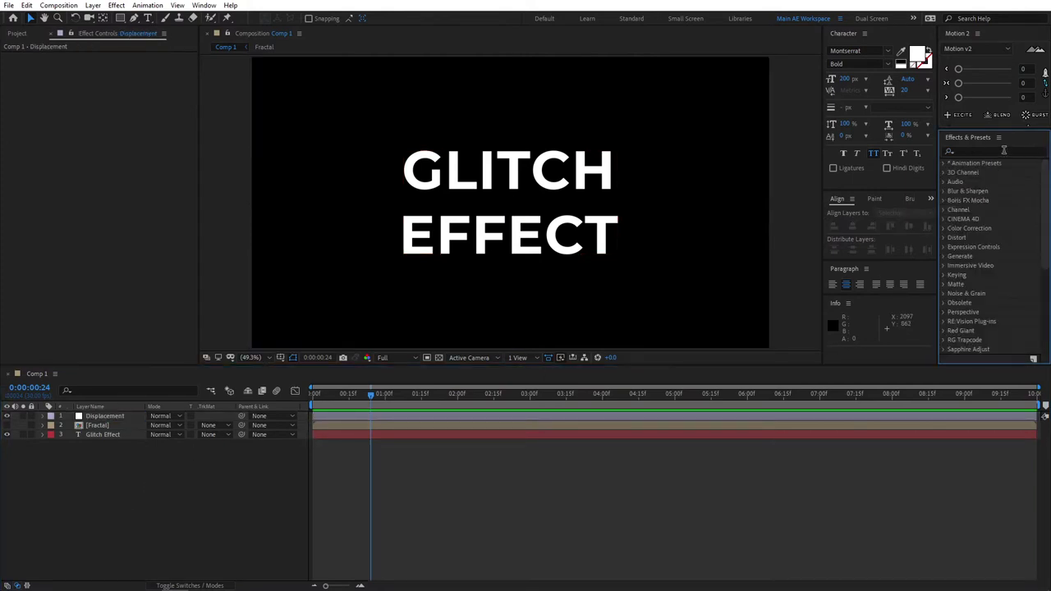
left_click(966, 151)
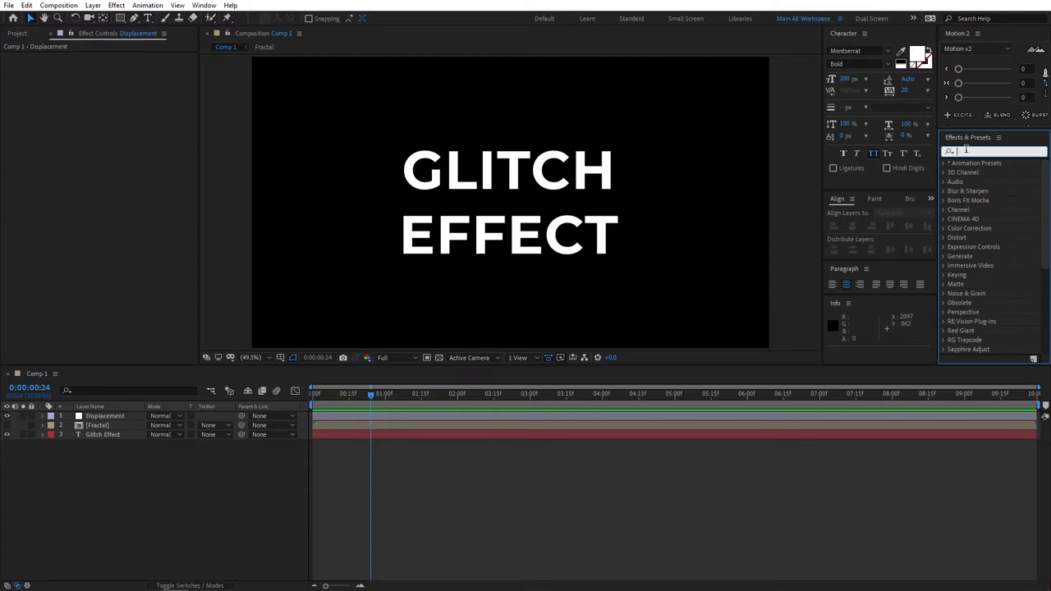
type("displac")
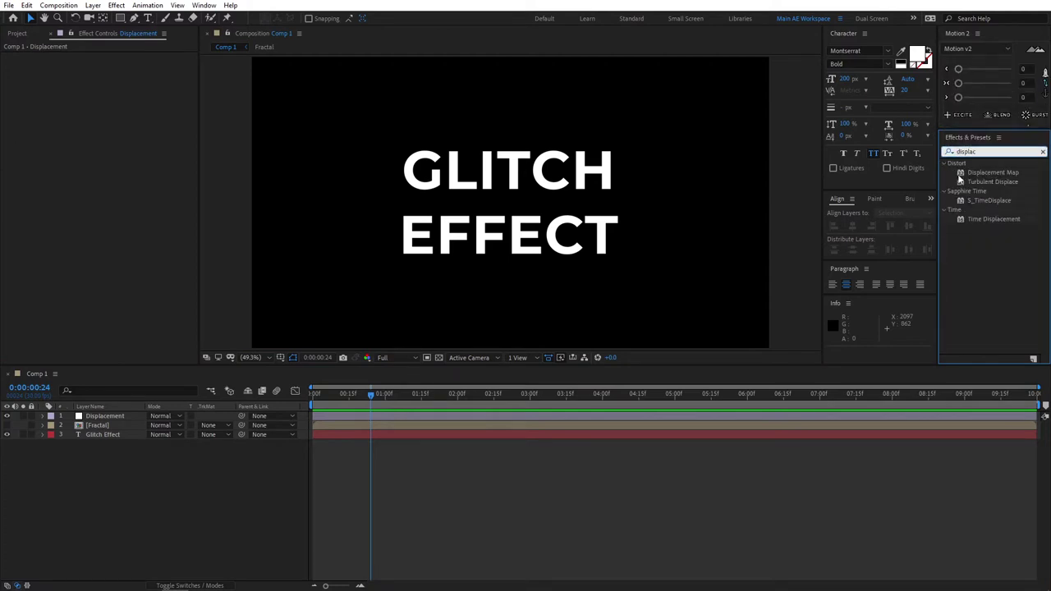
left_click_drag(1006, 177, 99, 420)
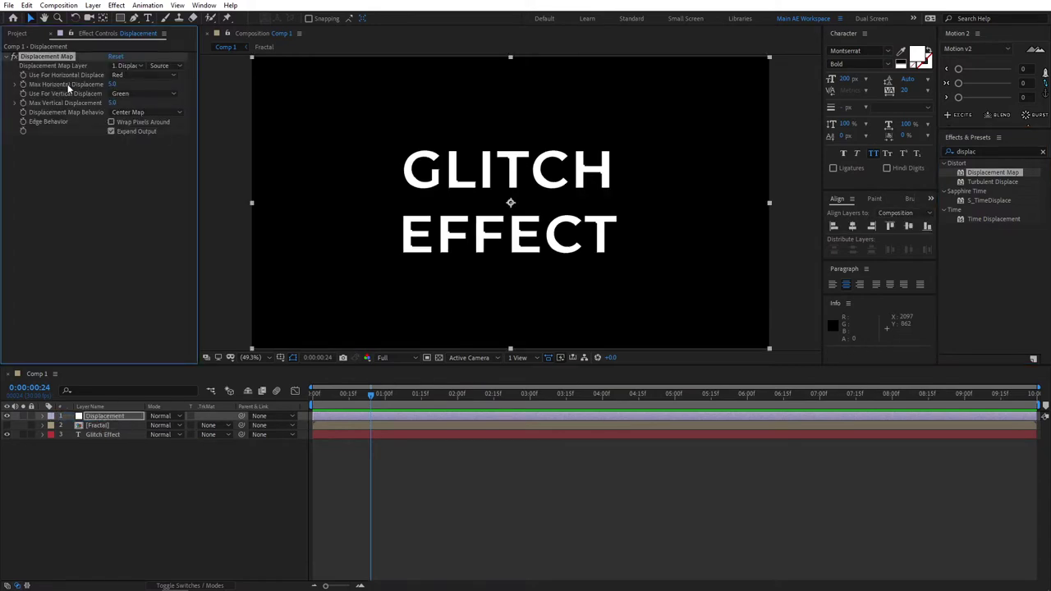
- Use the Fractal layer as the displacement map and set the max horizontal and vertical displacement to 0
left_click(129, 69)
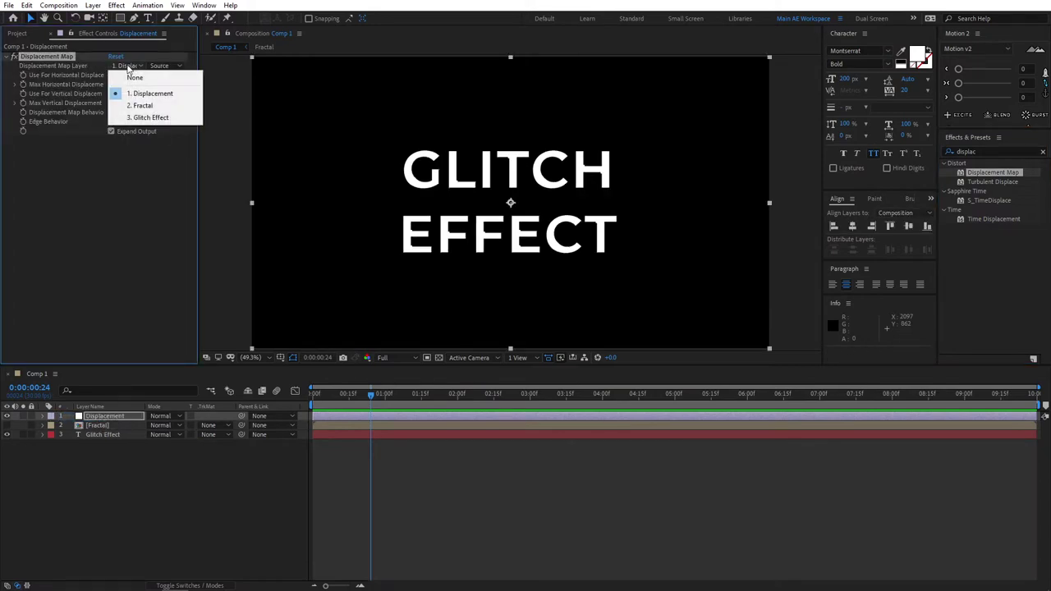
left_click(143, 106)
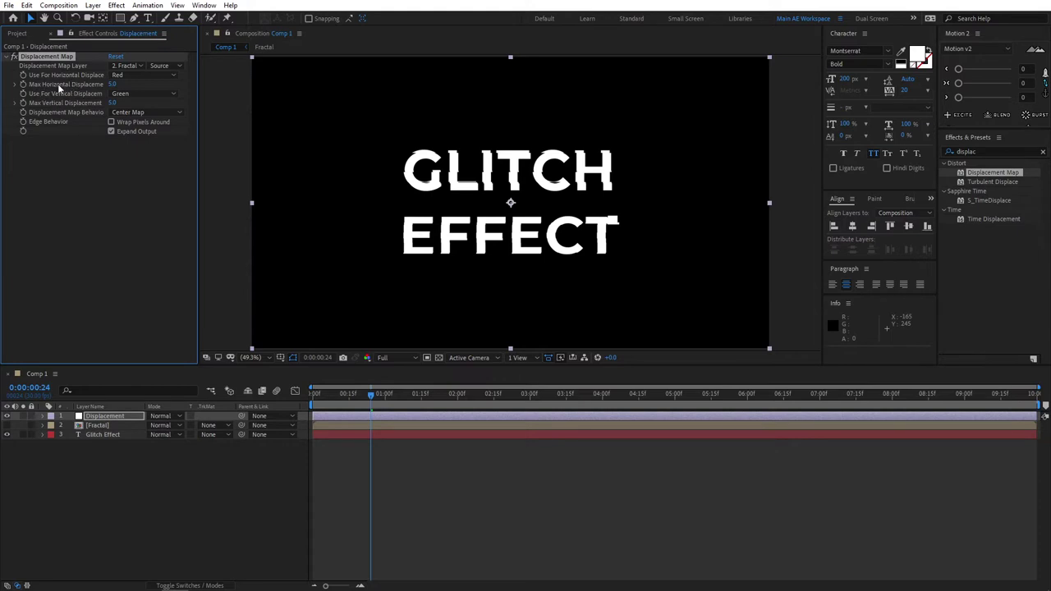
left_click(113, 84)
type("0")
key("Return")
left_click(112, 104)
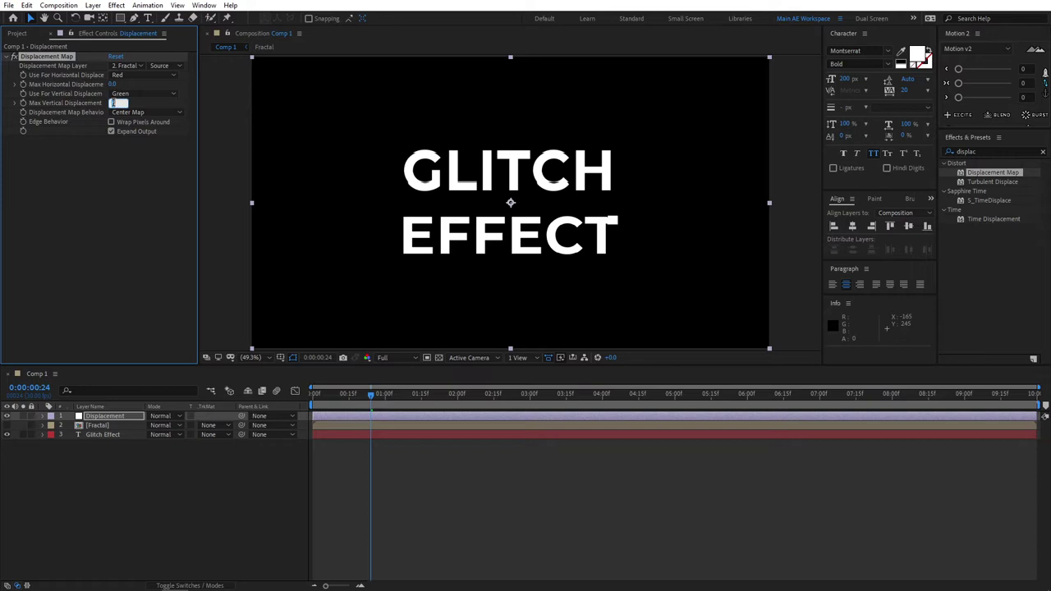
type("0")
key("Return")
- Start keyframing both max displacements at 0:00, and at frame 10 set horizontal to 27 and vertical to 25
left_click_drag(329, 393, 293, 400)
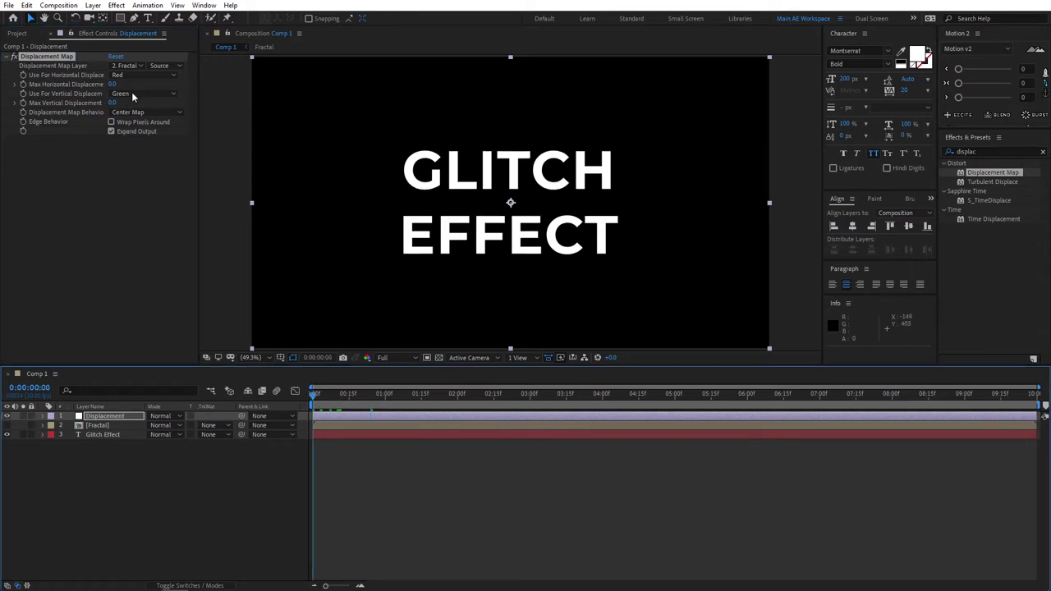
left_click(23, 84)
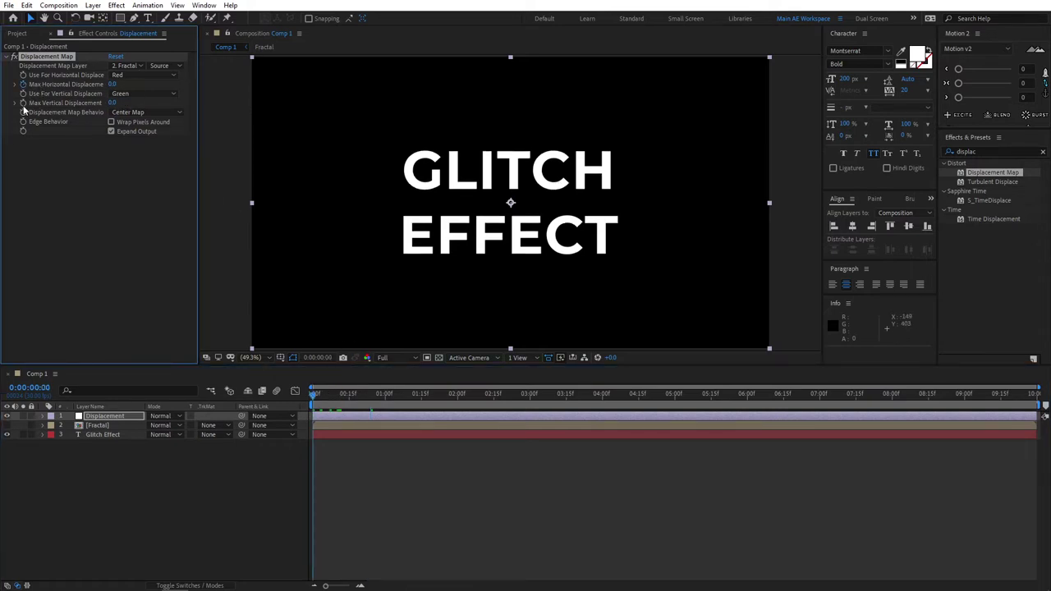
left_click(23, 104)
key("shift+Page_Down")
left_click_drag(111, 84, 125, 104)
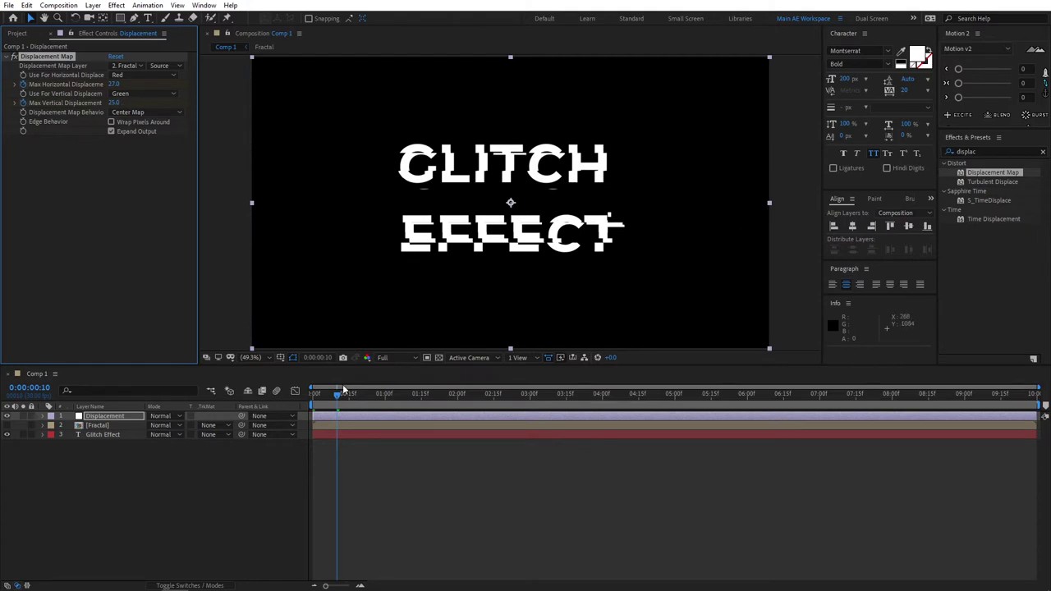
- Reveal the Displacement layer's keyframes and convert all of them to hold keyframes
key("u")
left_click_drag(353, 420, 313, 451)
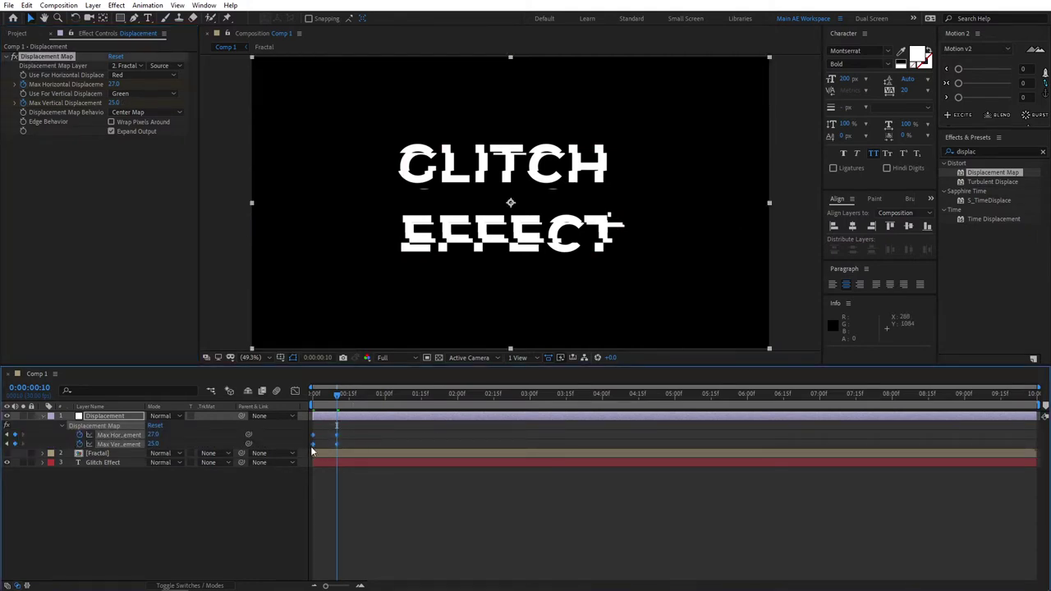
right_click(313, 436)
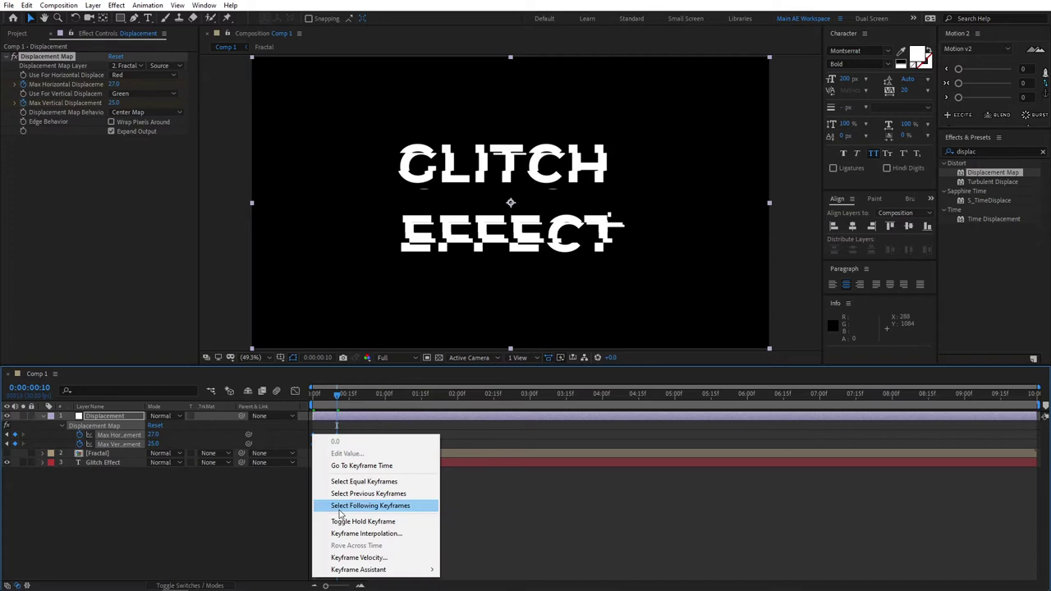
left_click(398, 523)
left_click(358, 434)
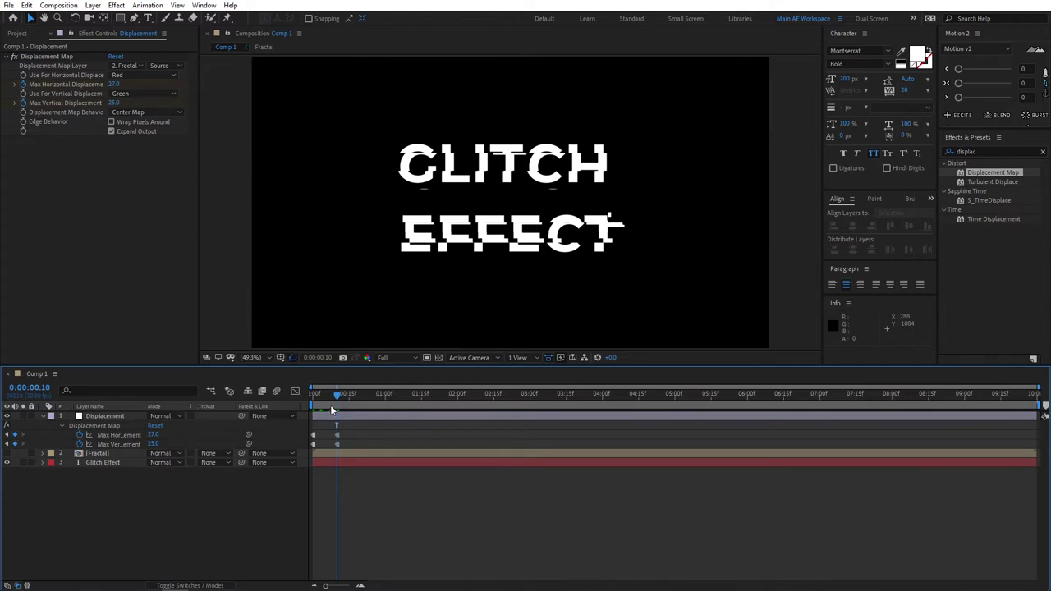
- At frame 20, keyframe the max horizontal displacement at 124 and the max vertical displacement at 44
key("shift+Page_Down")
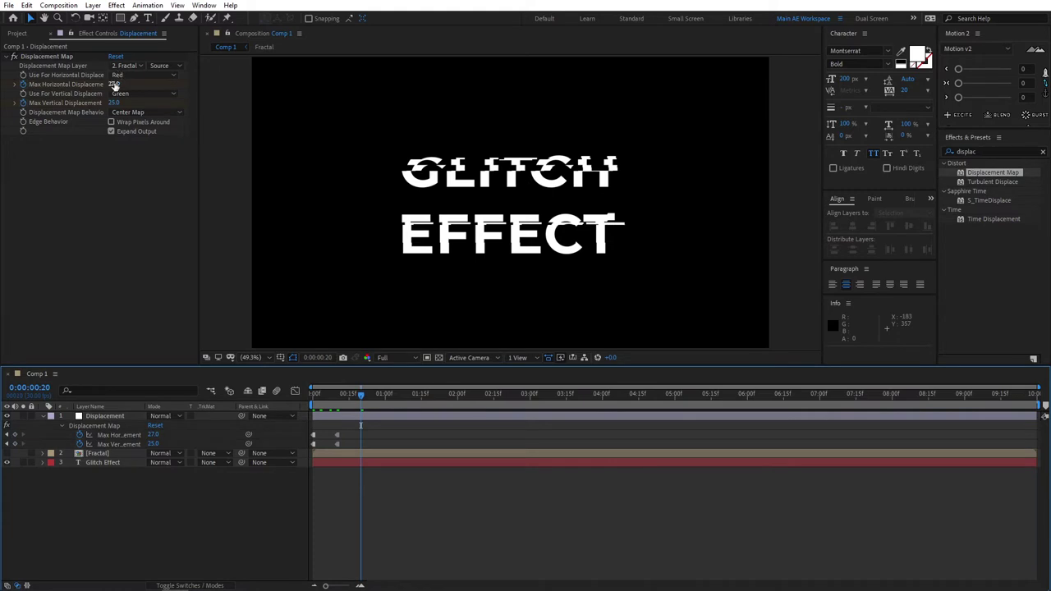
left_click_drag(115, 83, 194, 84)
type("44")
key("Return")
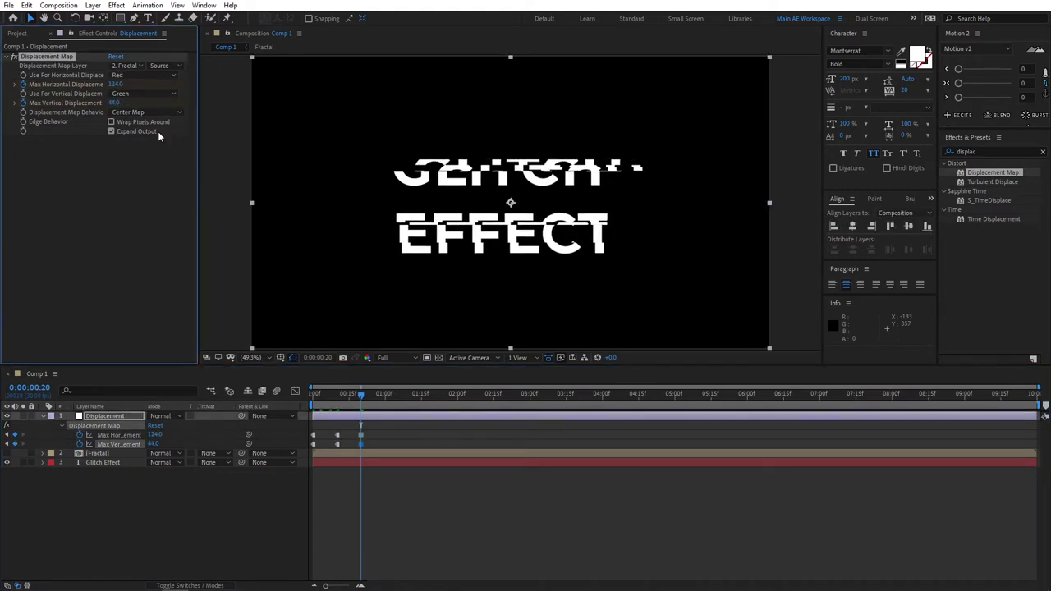
- Keyframe both max displacements at 1:00 with vertical -36, horizontal 288 at 1:10, and vertical -203 at 1:20
key("shift+Page_Down")
left_click_drag(117, 85, 40, 85)
left_click_drag(113, 103, 256, 87)
key("shift+Page_Down")
key("shift+Page_Down")
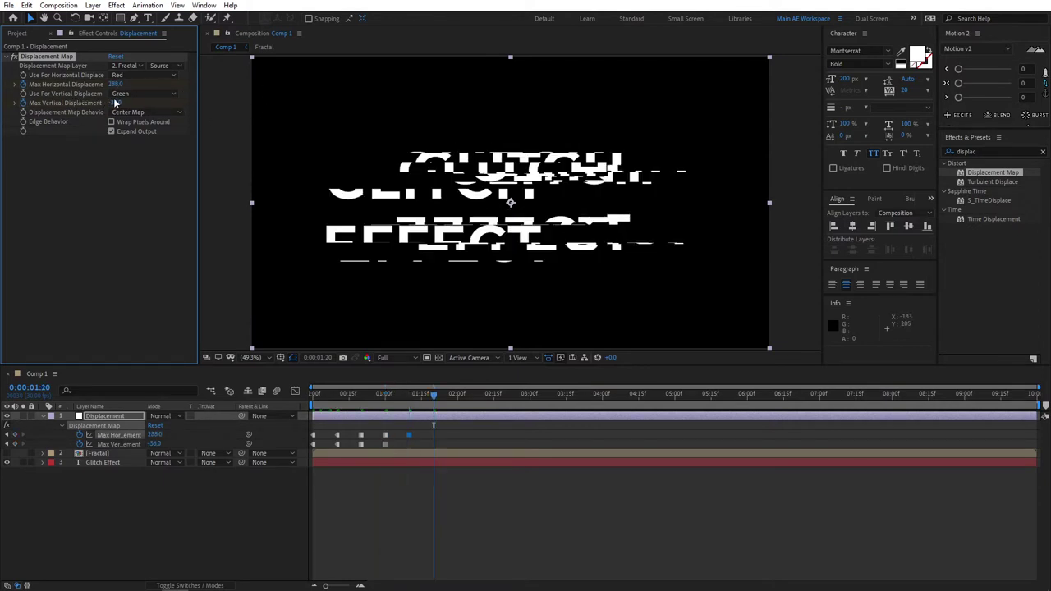
left_click_drag(116, 102, 37, 103)
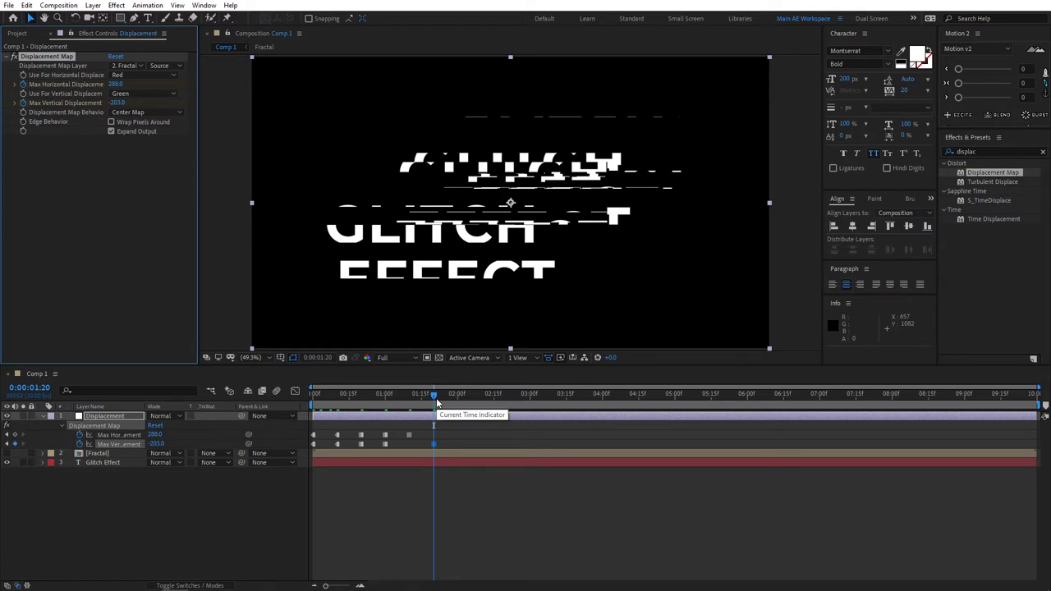
- At 2:00, keyframe both the max horizontal and max vertical displacement at 0
key("shift+Page_Down")
left_click(115, 84)
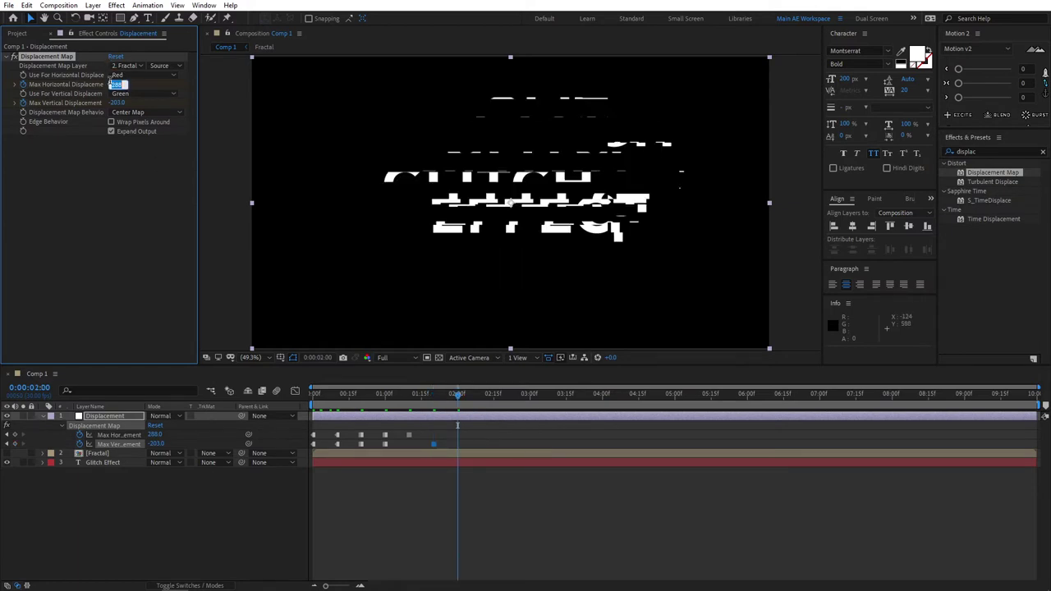
type("0")
left_click(119, 103)
type("0")
left_click(324, 288)
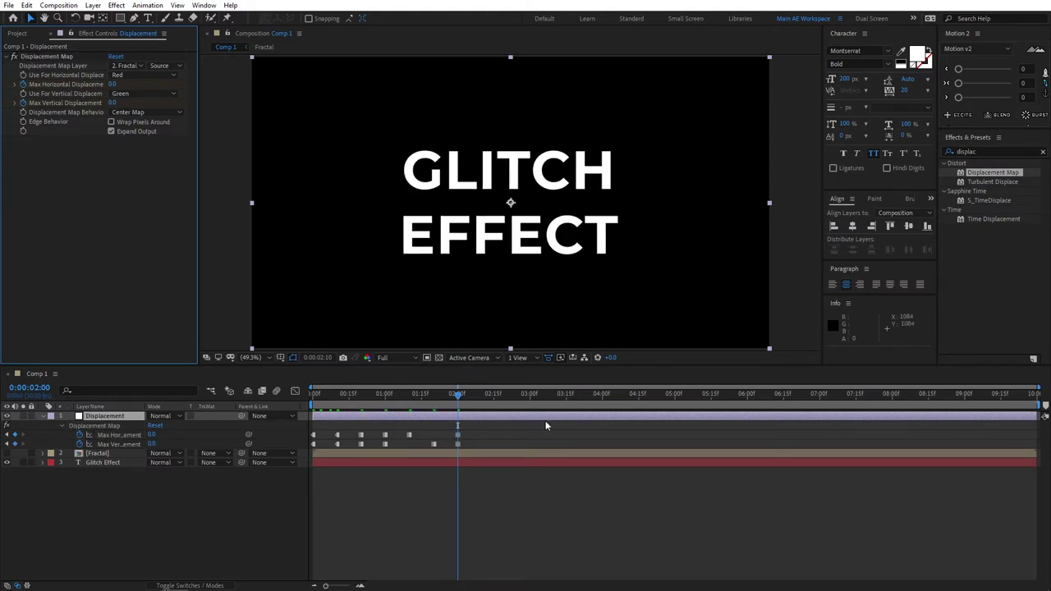
- Keyframe both max displacements at 2:10 with horizontal 120, and at 2:20 with horizontal 94 and vertical -8
key("shift+Page_Down")
left_click_drag(111, 84, 176, 86)
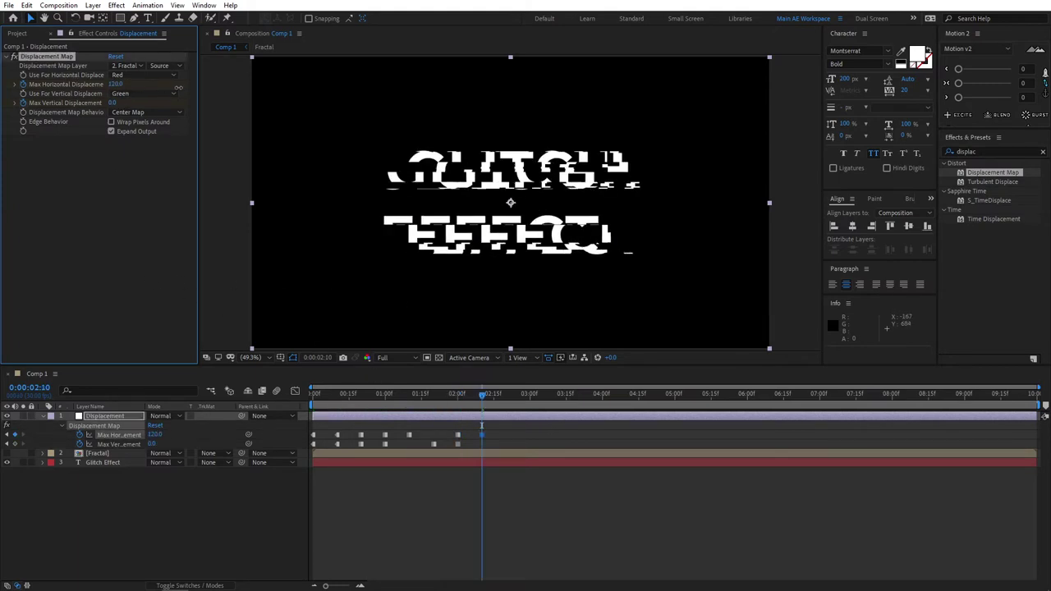
mouse_move(111, 103)
left_mouse_down()
mouse_move(137, 106)
mouse_move(74, 87)
mouse_move(106, 86)
left_mouse_up()
key("shift+Page_Down")
left_click(113, 103)
type("0")
key("Return")
- At 3:00, set the max horizontal and max vertical displacement back to 0 to end the glitch
key("shift+Page_Down")
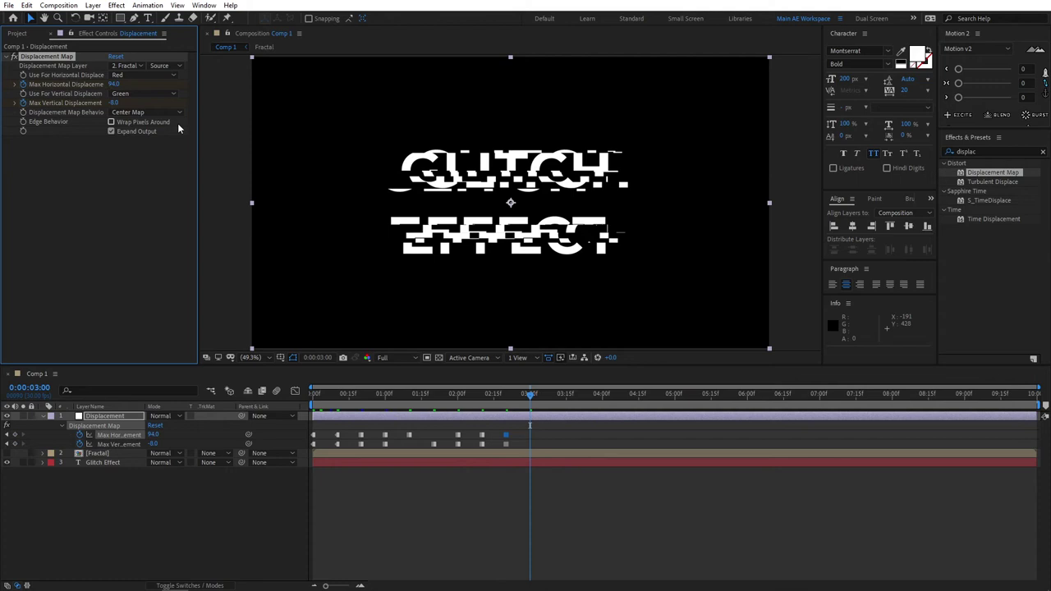
left_click(117, 85)
type("0")
key("Return")
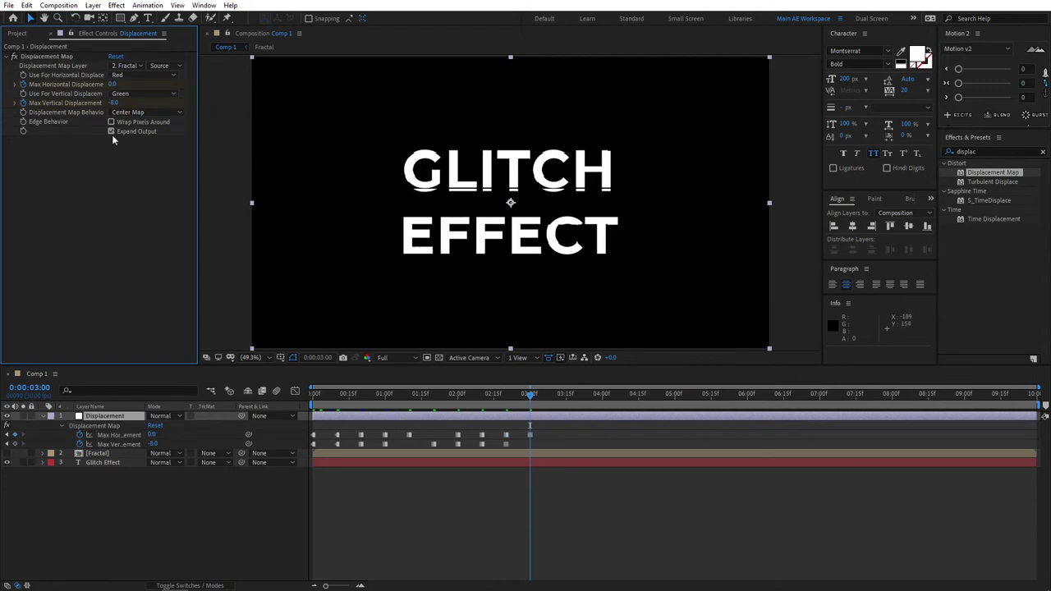
left_click(113, 103)
type("0")
key("Return")
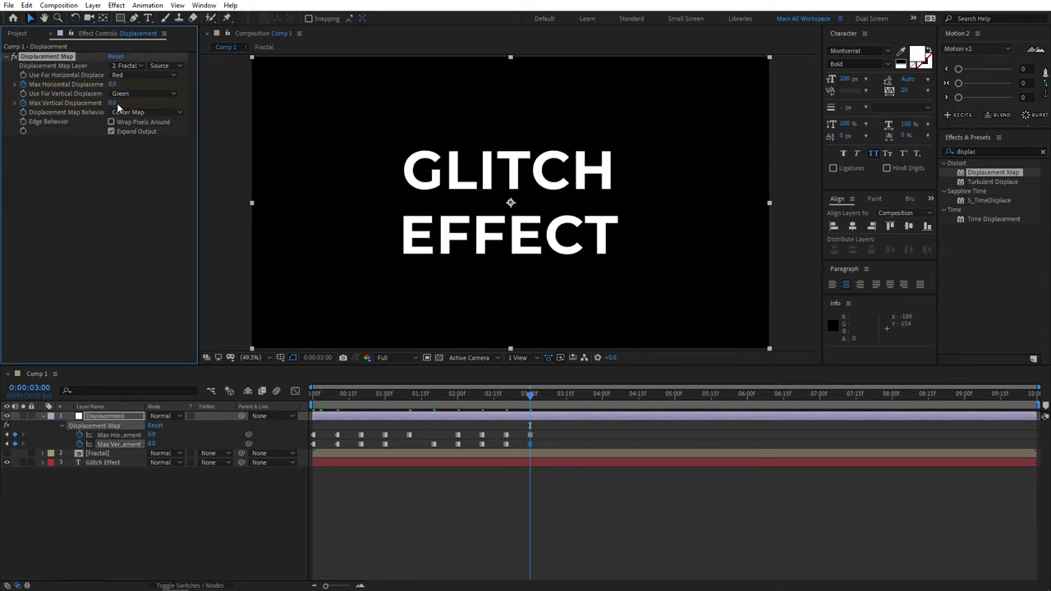
left_click(273, 467)
- Play the glitch animation from the start of the composition up to about 3 seconds
key("Home")
key("space")
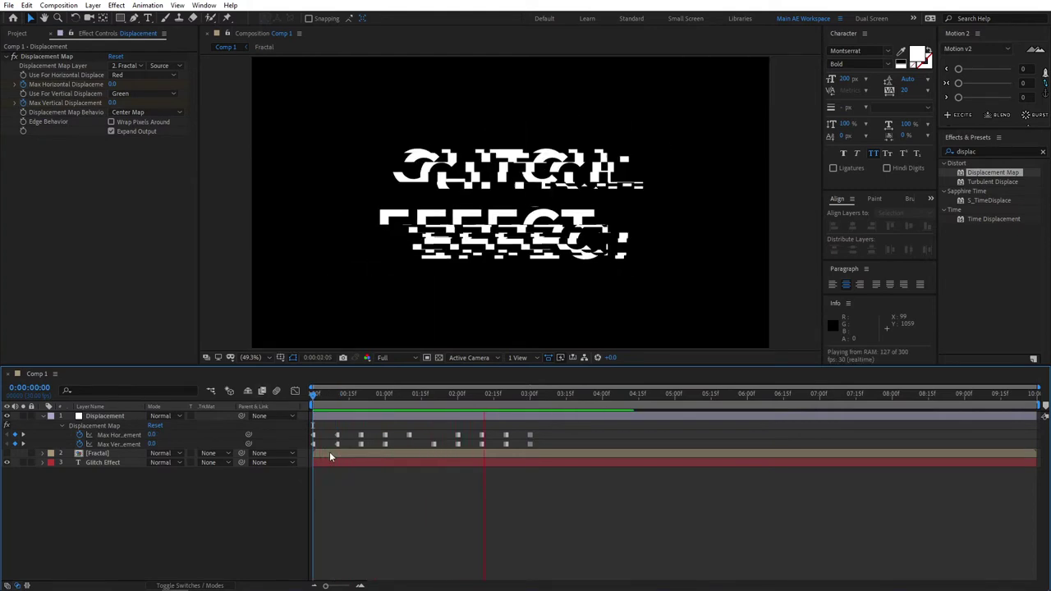
key("space")
left_click(532, 395)
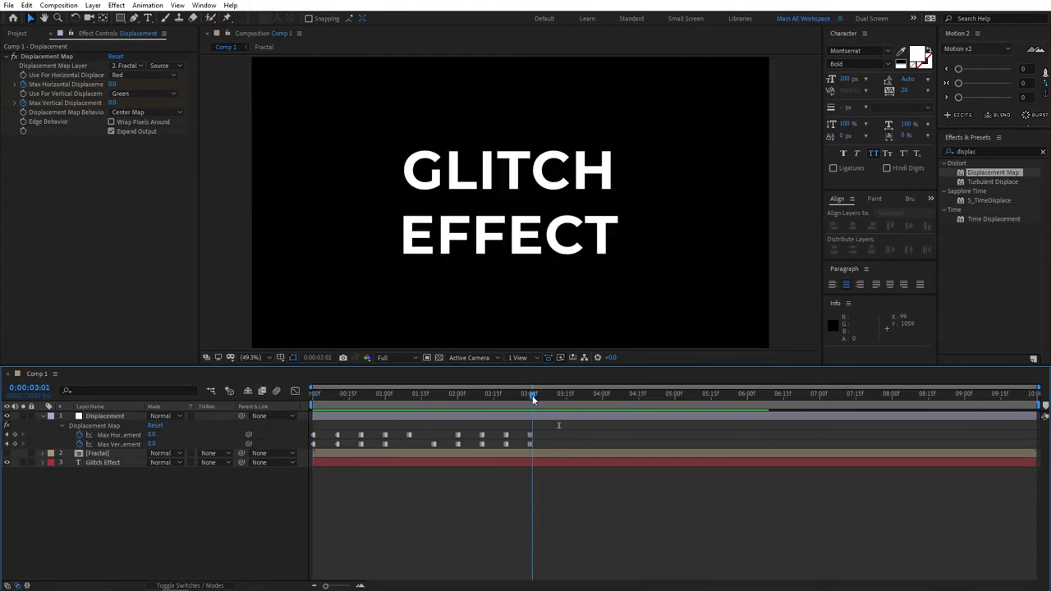
- Collapse the keyframes at the composition start and pre-compose all three layers into a composition named "Glitch"
key("Home")
key("u")
left_click_drag(76, 481, 111, 423)
right_click(107, 420)
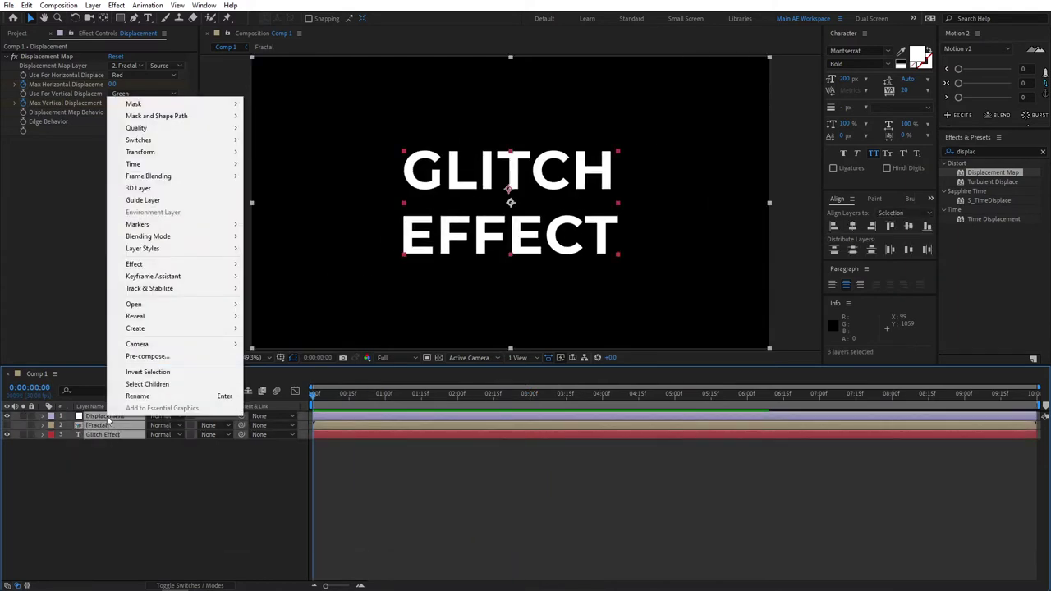
left_click(148, 366)
type("Glitch")
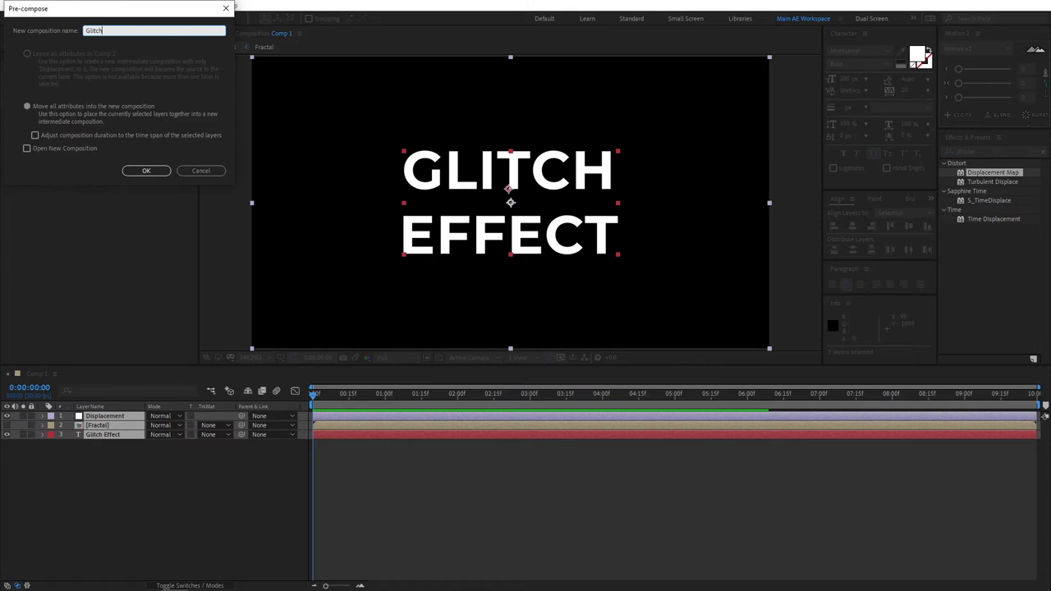
key("Return")
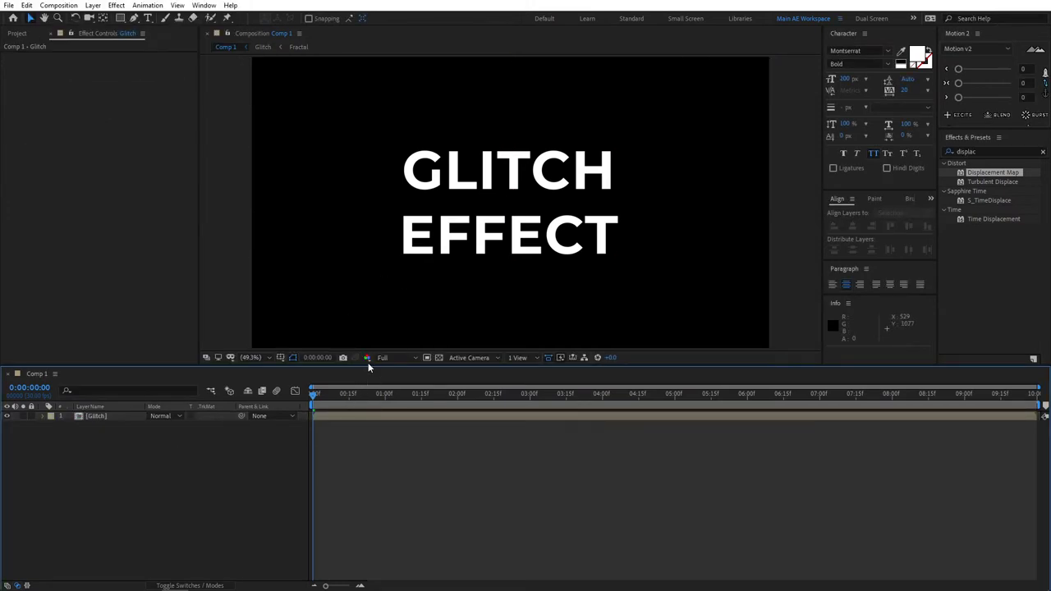
- Go to a distorted frame at 0:21, find the Shift Channels effect and apply it to the Glitch layer
left_click(347, 396)
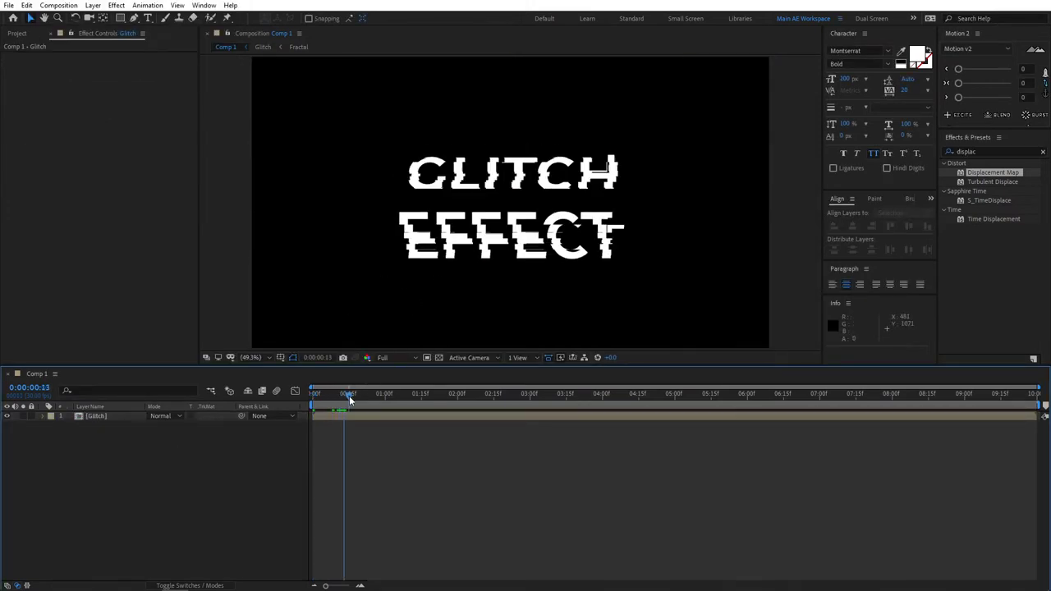
left_click_drag(349, 398, 362, 395)
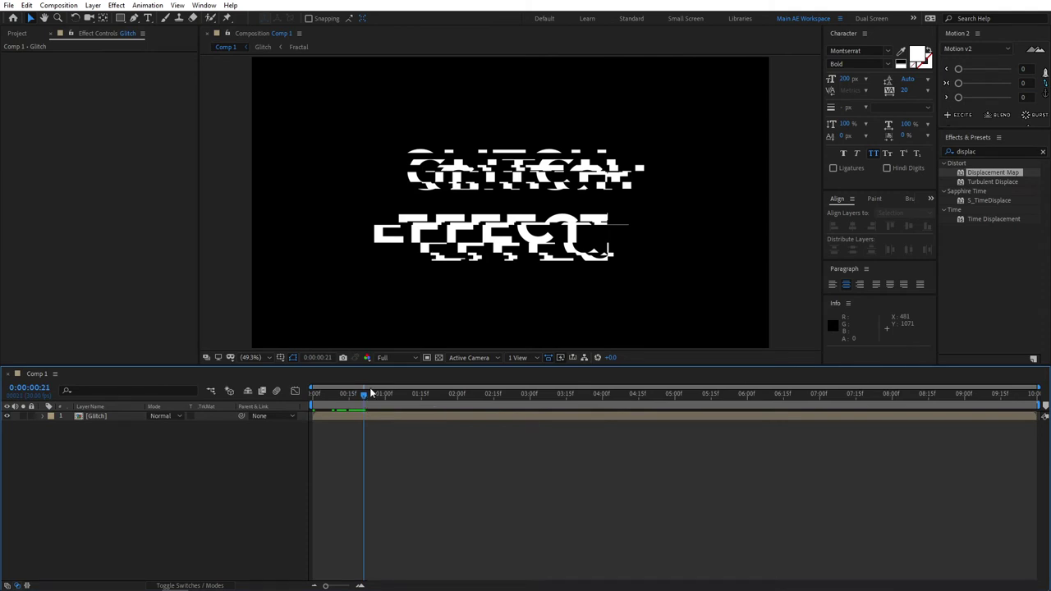
left_click(983, 151)
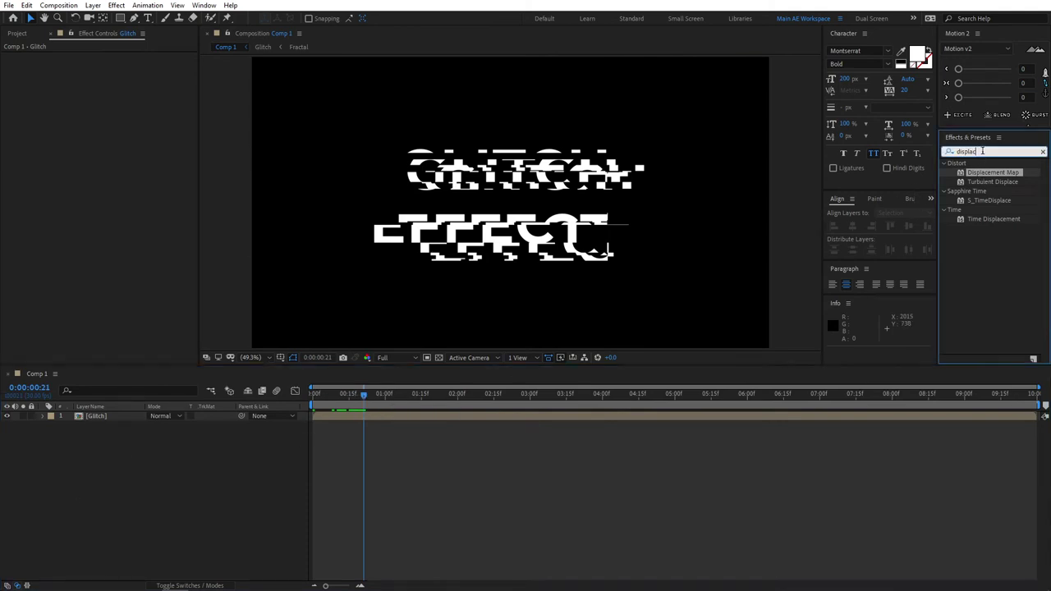
double_click(982, 151)
type("shift")
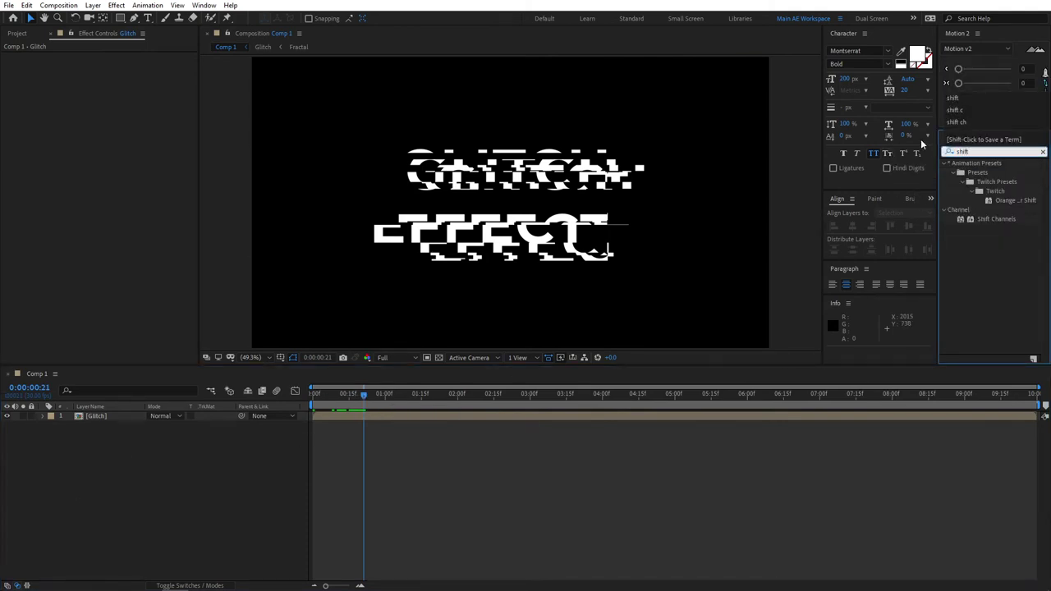
left_click_drag(1005, 220, 111, 421)
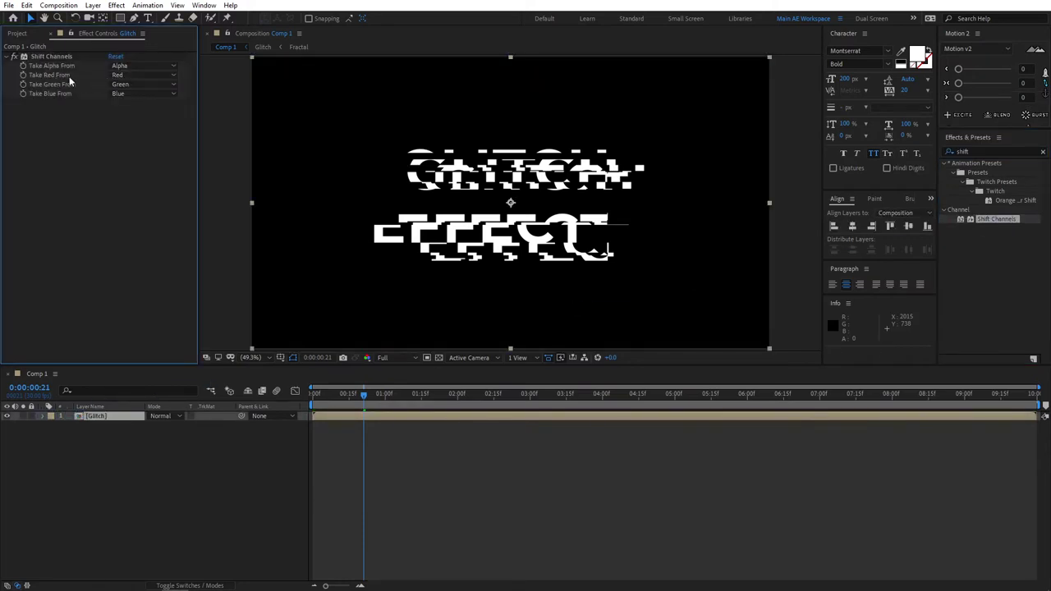
- Set Take Green From and Take Blue From to Full Off in Shift Channels, leaving only the red channel
left_click(135, 84)
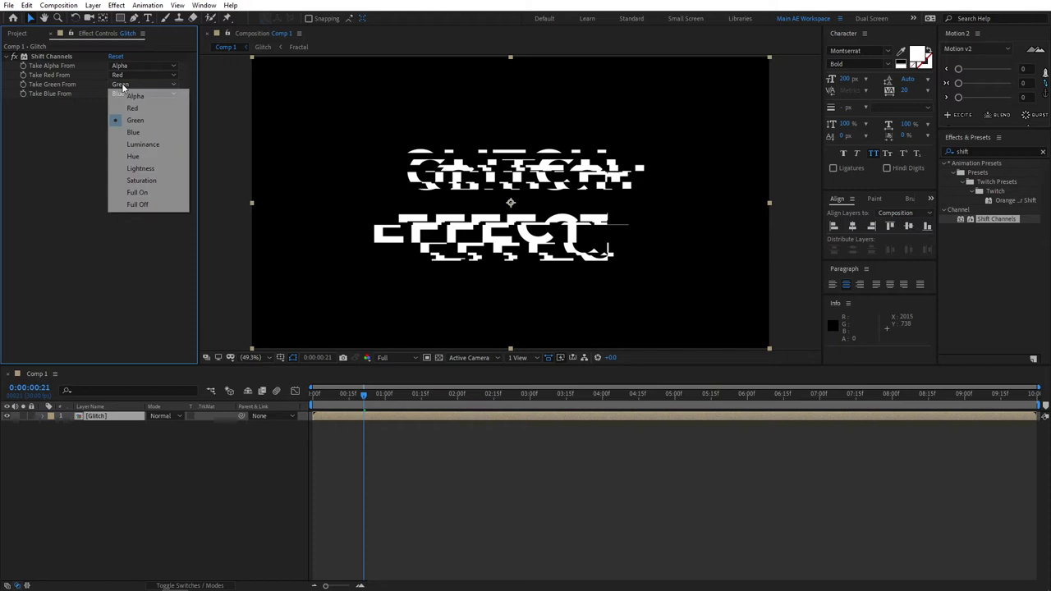
left_click(135, 205)
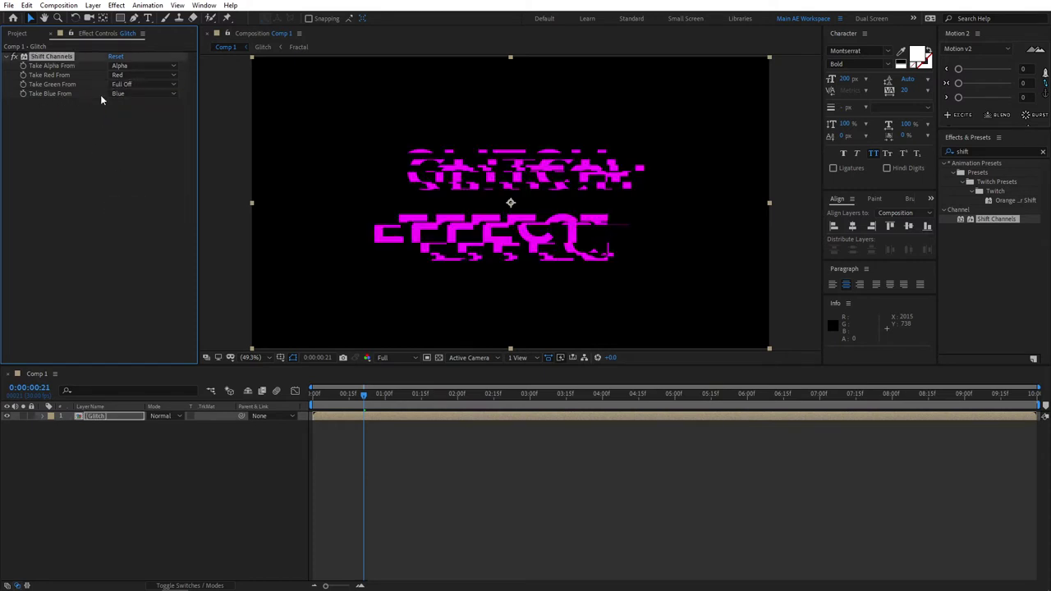
left_click(131, 94)
left_click(140, 212)
left_click(162, 490)
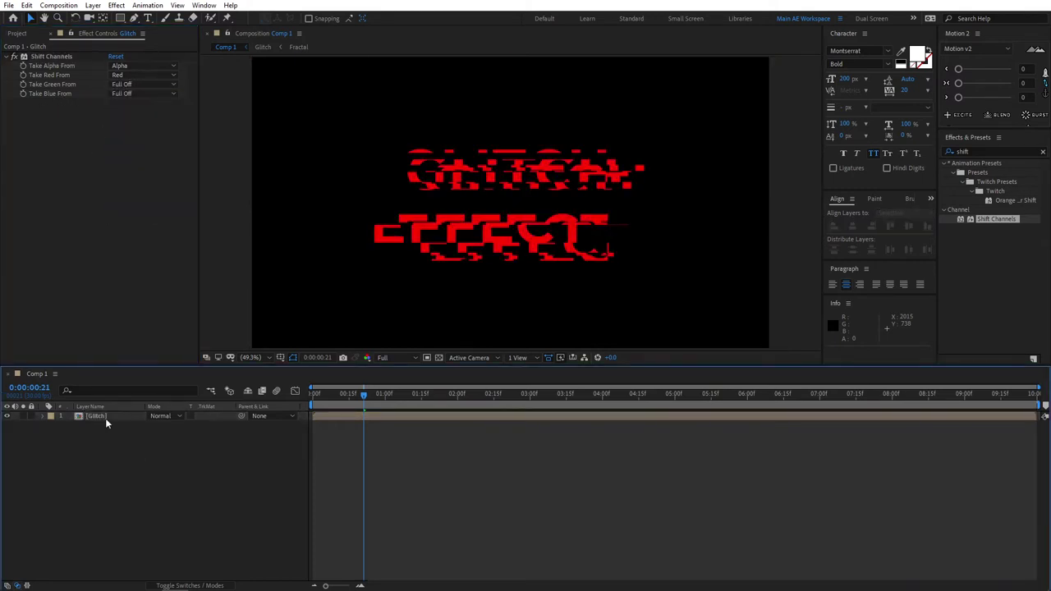
- Duplicate the Glitch layer and set the copy's Shift Channels to Take Red From Full Off and Take Green From Green
left_click(105, 418)
key("ctrl+d")
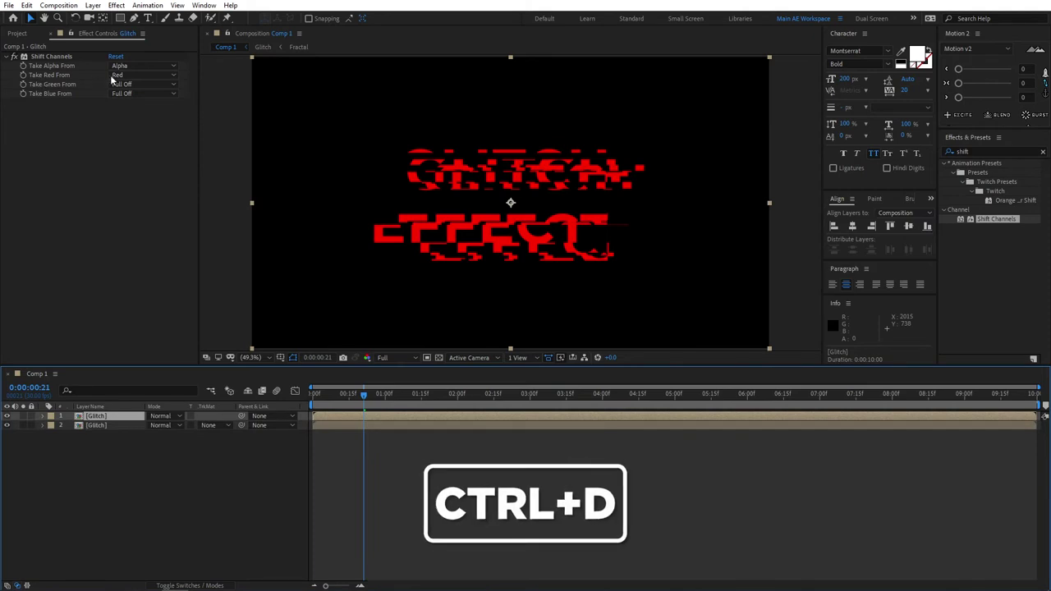
left_click(115, 75)
left_click(123, 197)
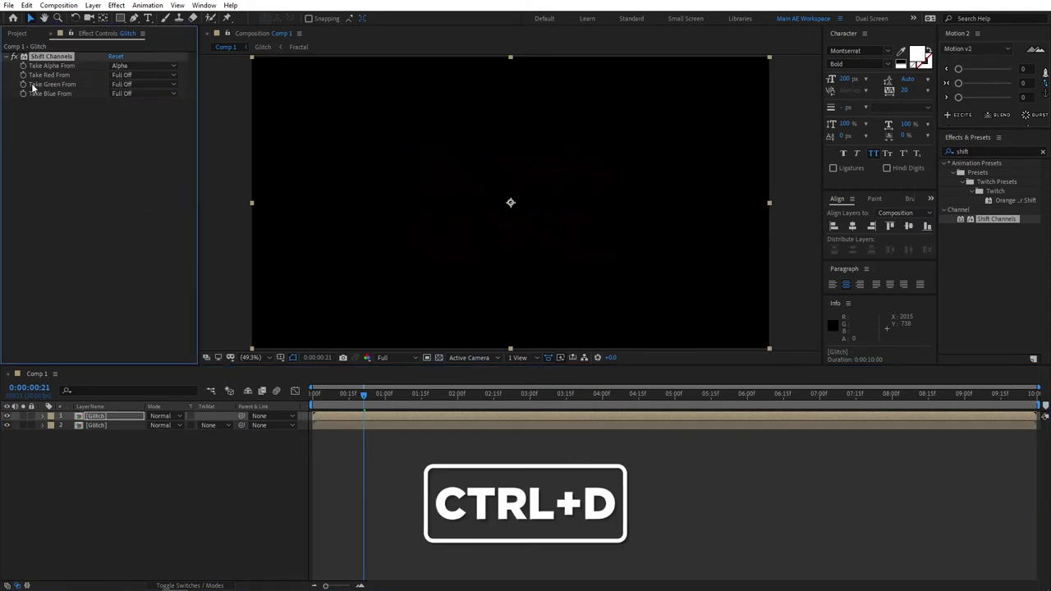
left_click(130, 87)
left_click(124, 120)
left_click(109, 421)
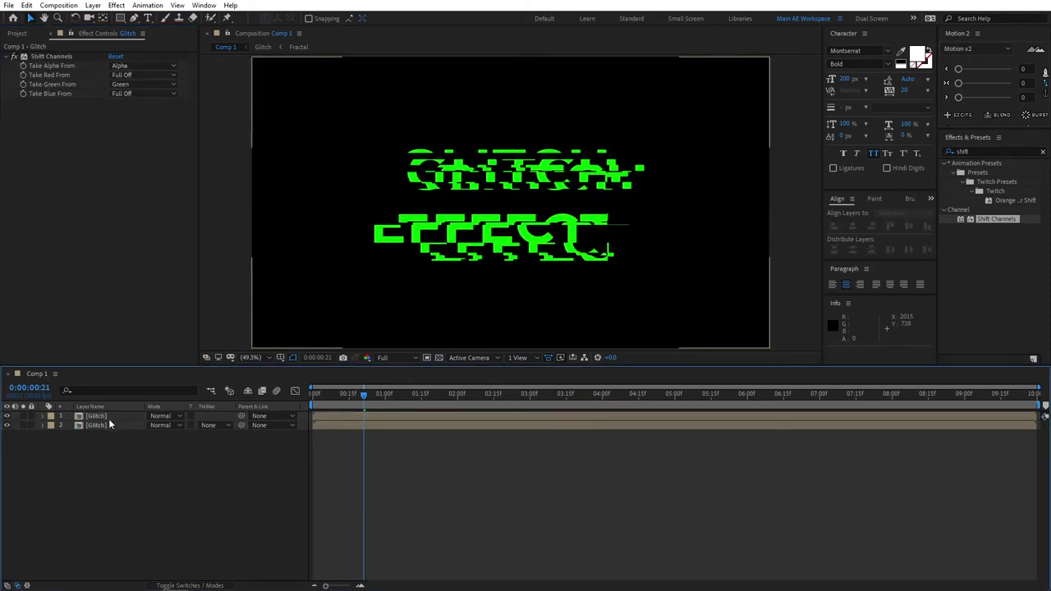
- Duplicate the green Glitch layer and set the copy's Shift Channels to Take Green From Full Off and Take Blue From Blue
left_click(107, 417)
key("ctrl+d")
left_click(130, 84)
left_click(124, 205)
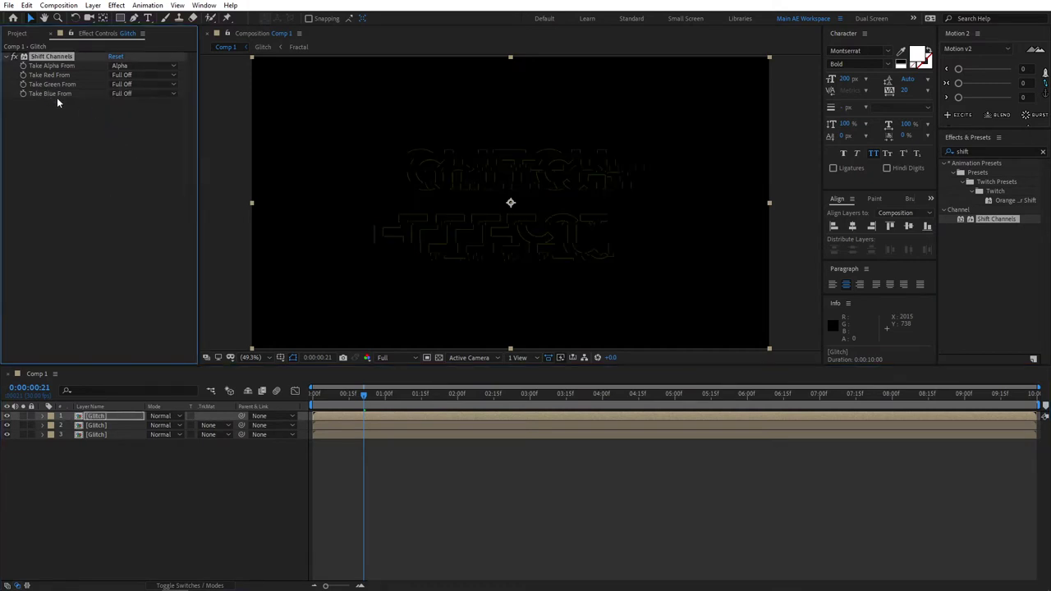
left_click(122, 93)
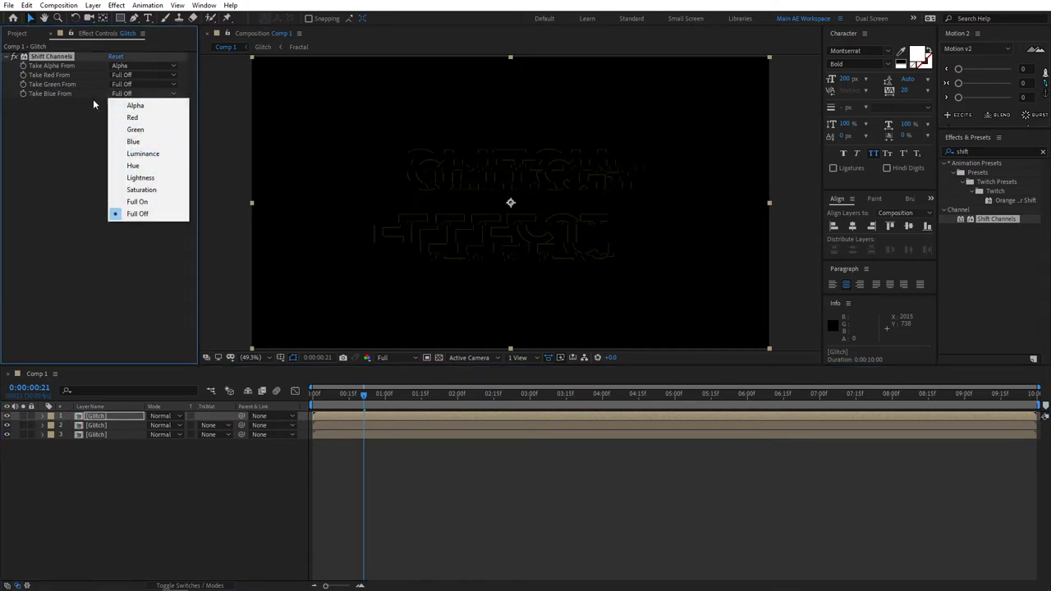
left_click(133, 142)
- Offset the Glitch copies in time so the middle layer starts at frame 1 and the uppermost layer at frame 2
left_click(316, 394)
left_click(320, 425)
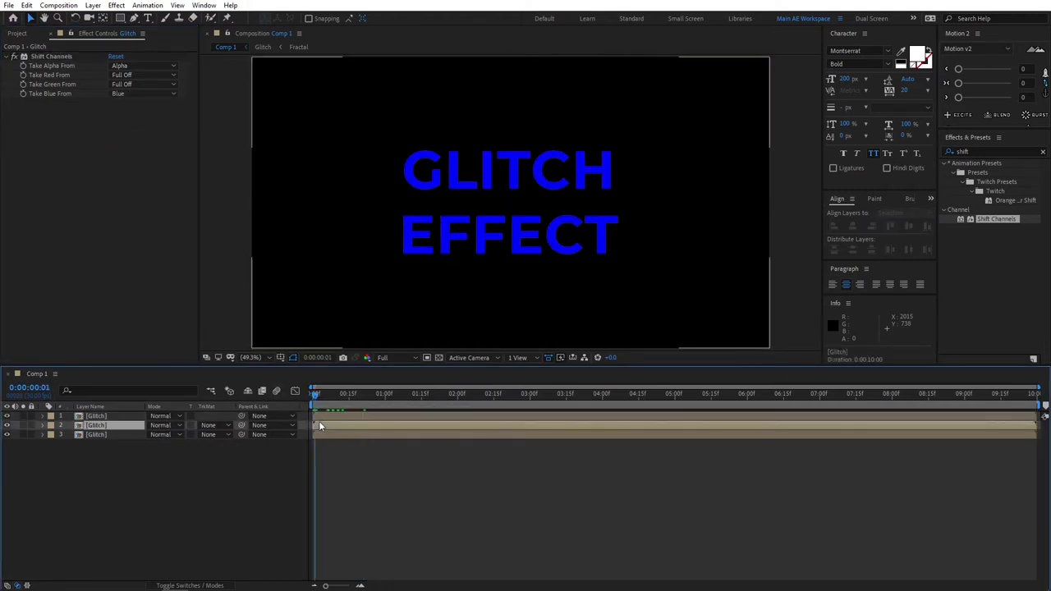
key("Page_Down")
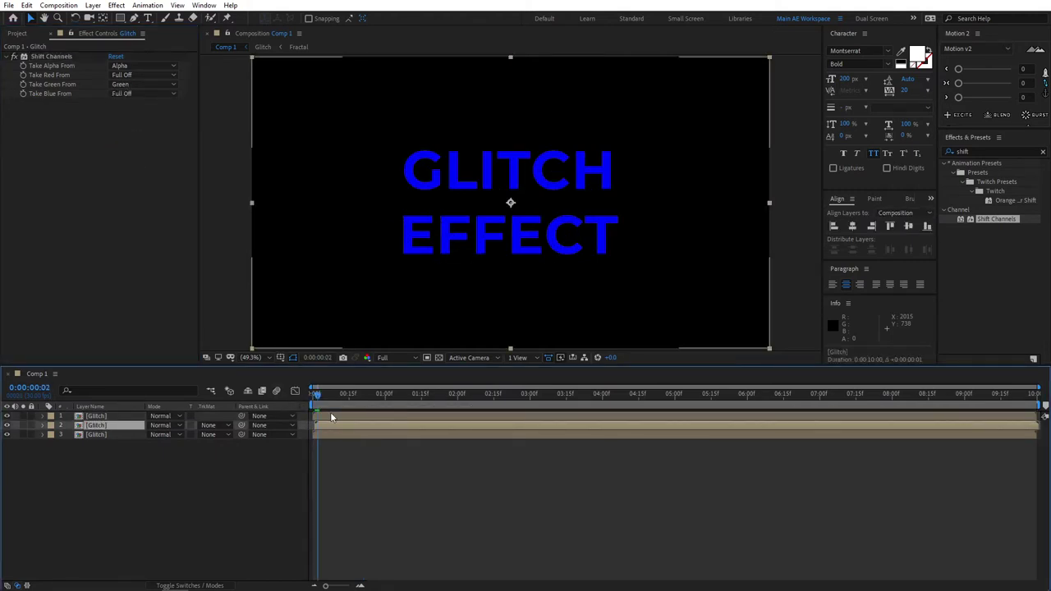
left_click(329, 417)
left_click(293, 457)
scroll(323, 434, "up", 3)
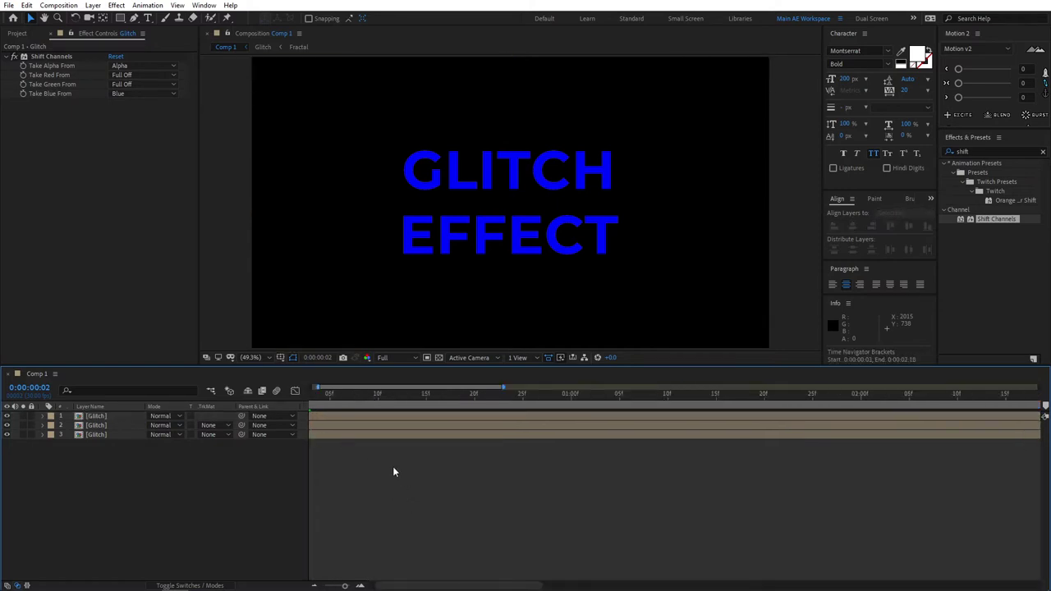
key("Home")
key("minus")
key("minus")
key("minus")
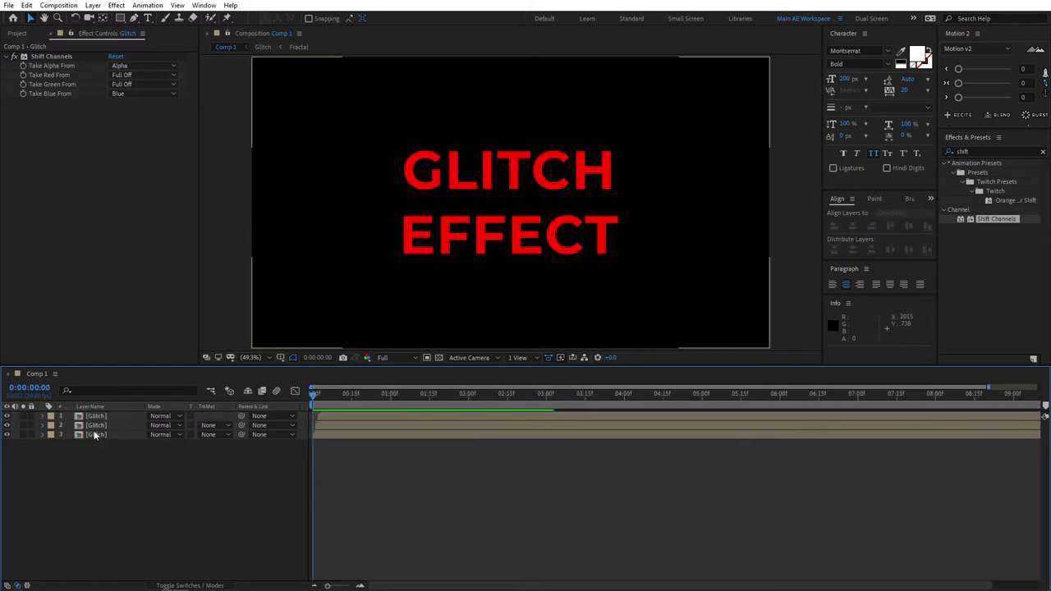
- Set the blending mode of the upper two Glitch layers to Screen and preview the RGB split
left_click(100, 417)
left_click(97, 427, "shift")
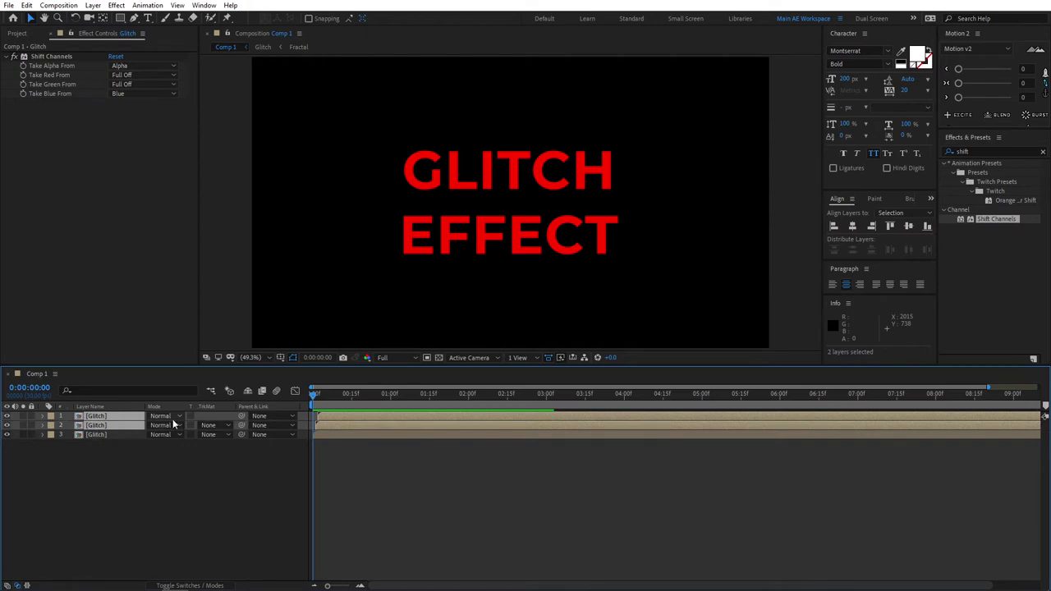
left_click(162, 417)
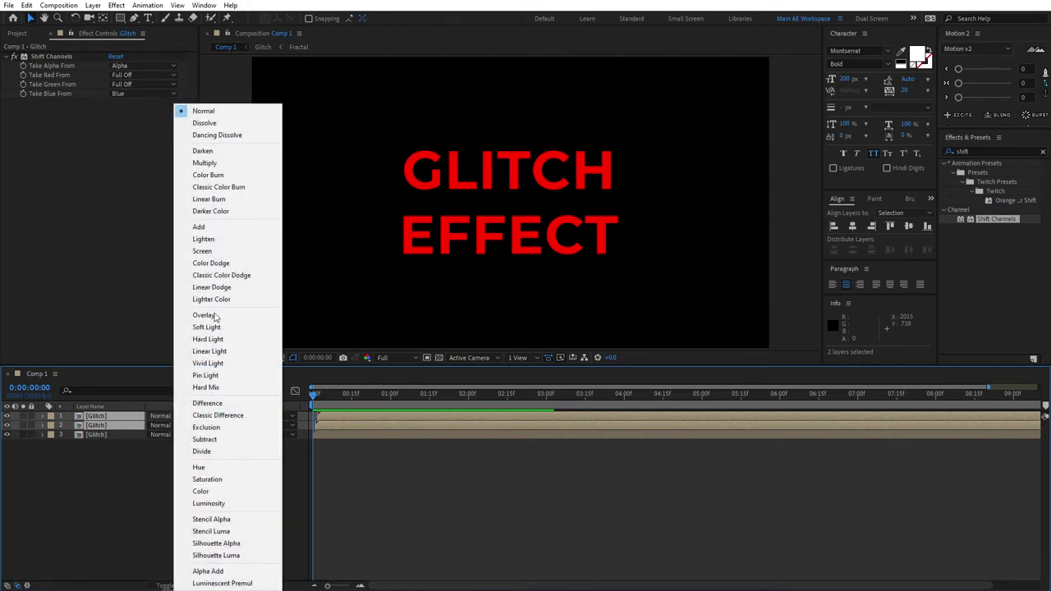
left_click(213, 257)
key("space")
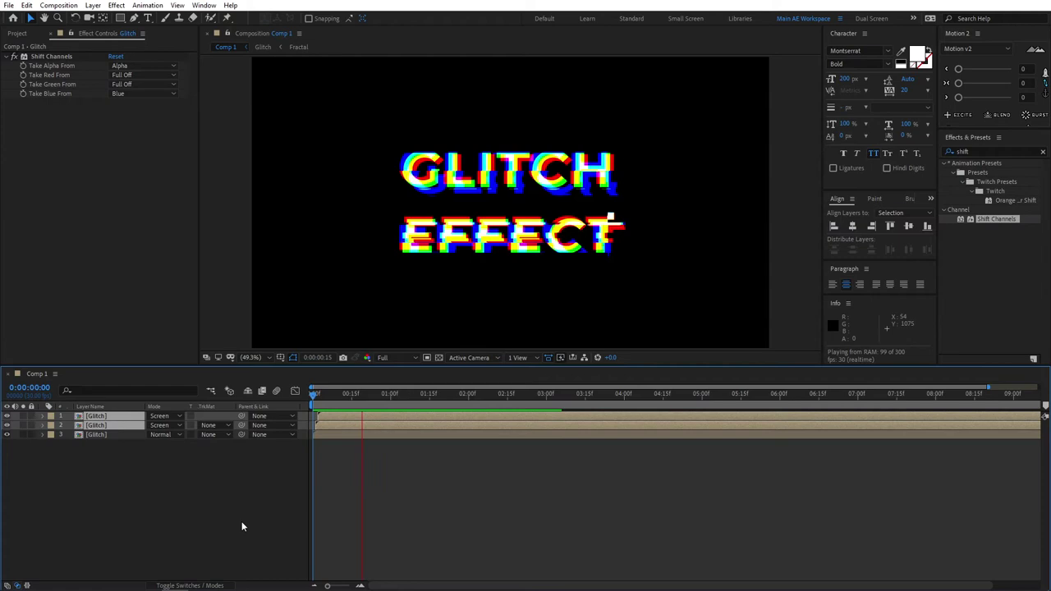
key("space")
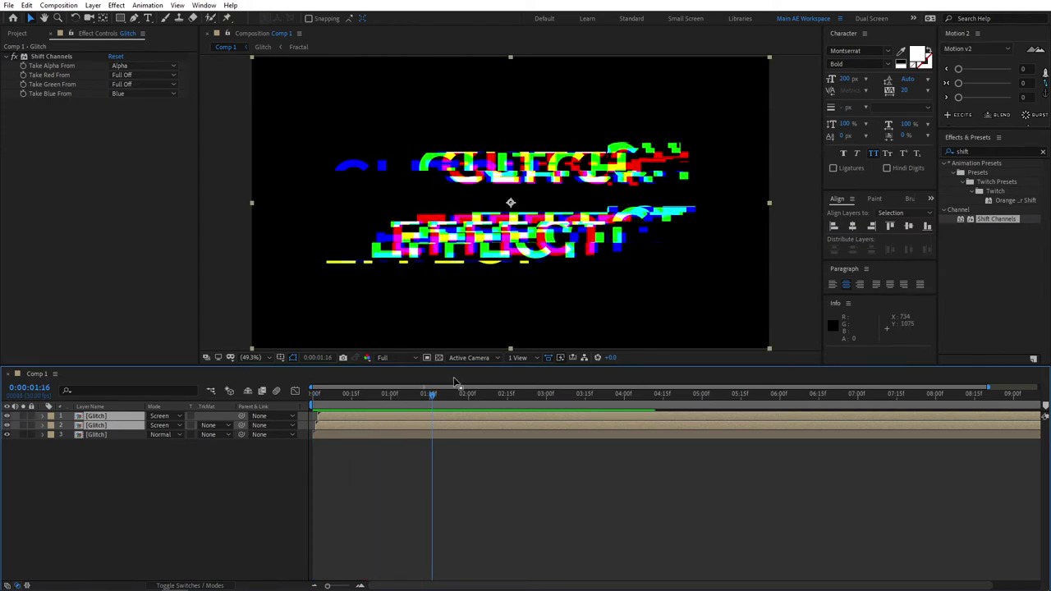
left_click_drag(462, 393, 336, 395)
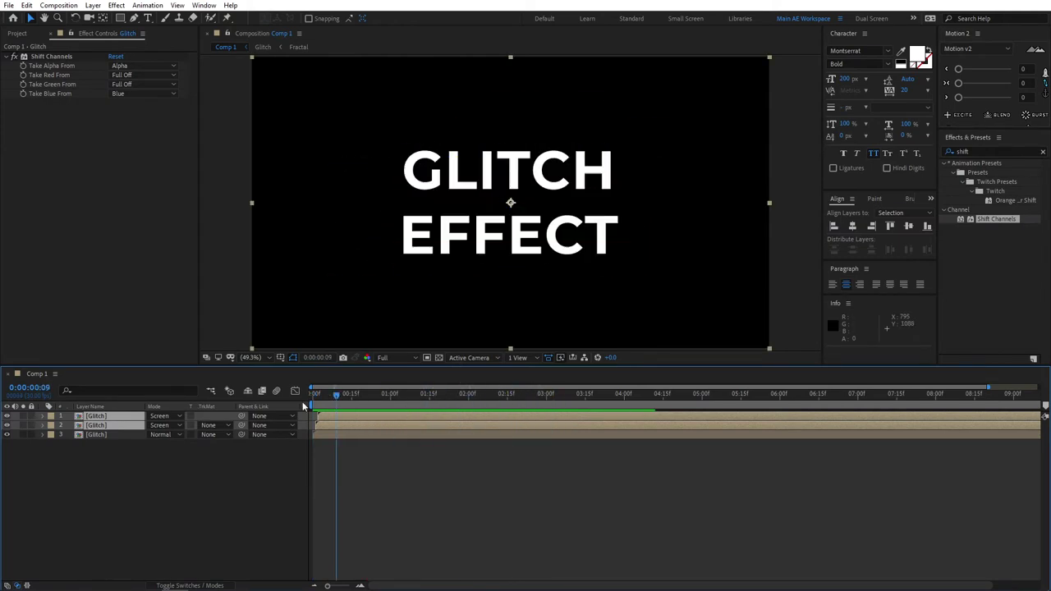
key("Home")
- Create an adjustment layer above the Glitch layers and name it "Optics"
left_click(198, 524)
right_click(117, 472)
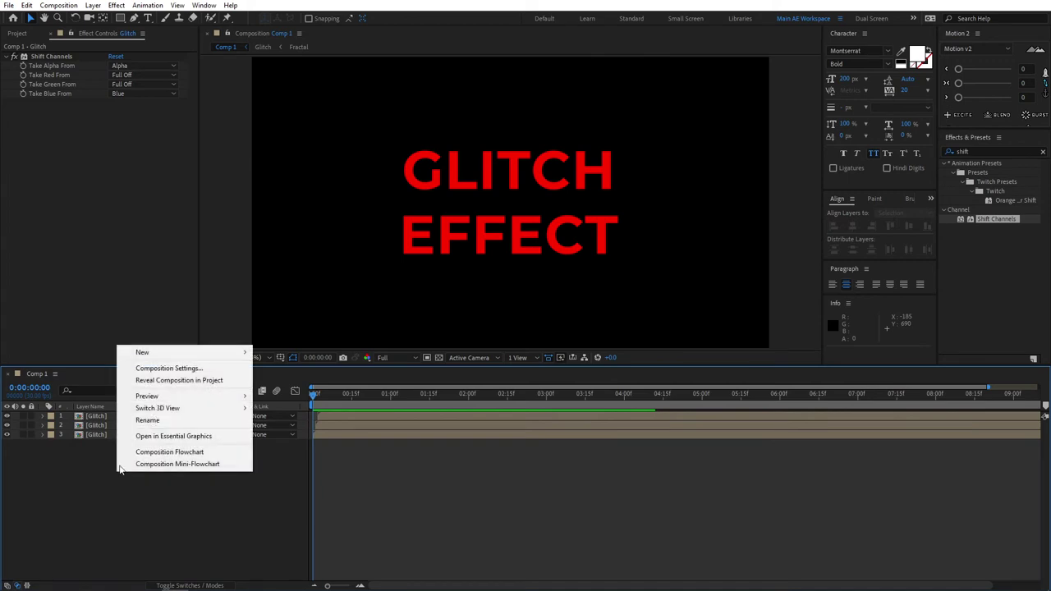
mouse_move(154, 353)
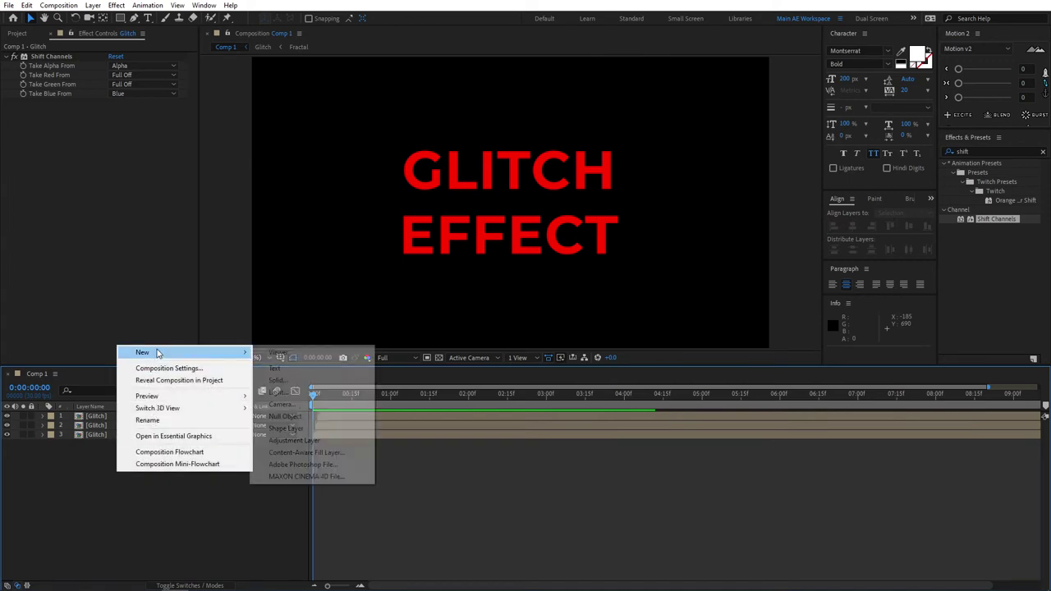
left_click(294, 441)
key("Return")
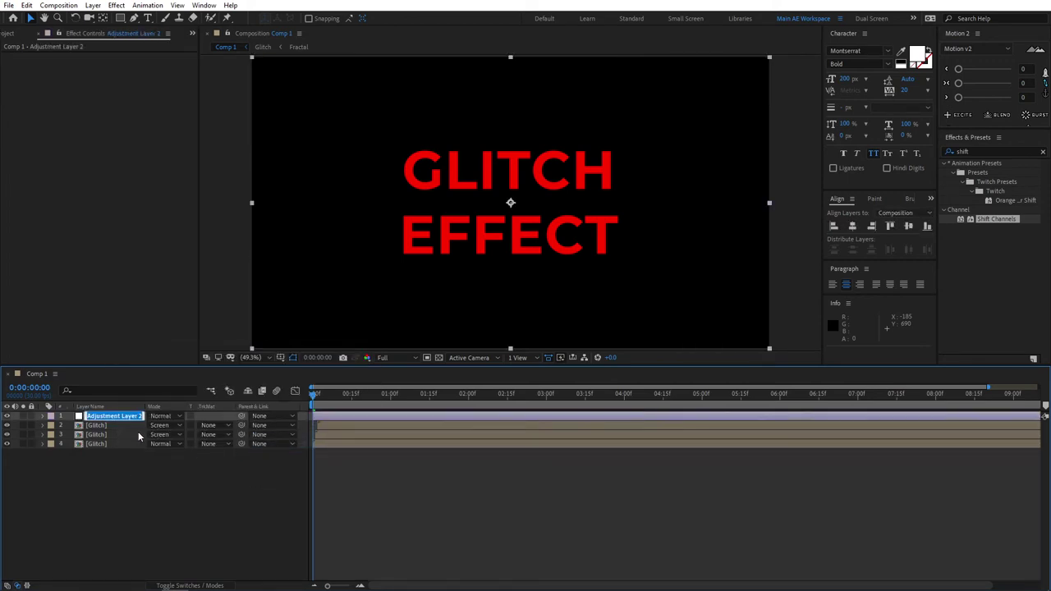
type("Optics")
key("Return")
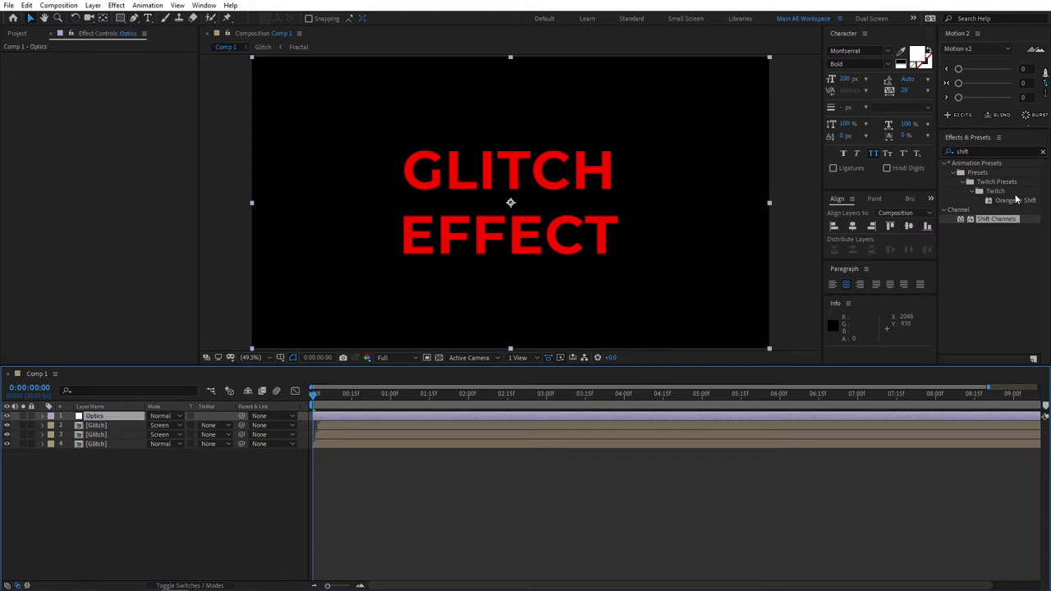
- Apply Optics Compensation to the Optics layer with Reverse Lens Distortion enabled and Field Of View set to 124.6
double_click(981, 151)
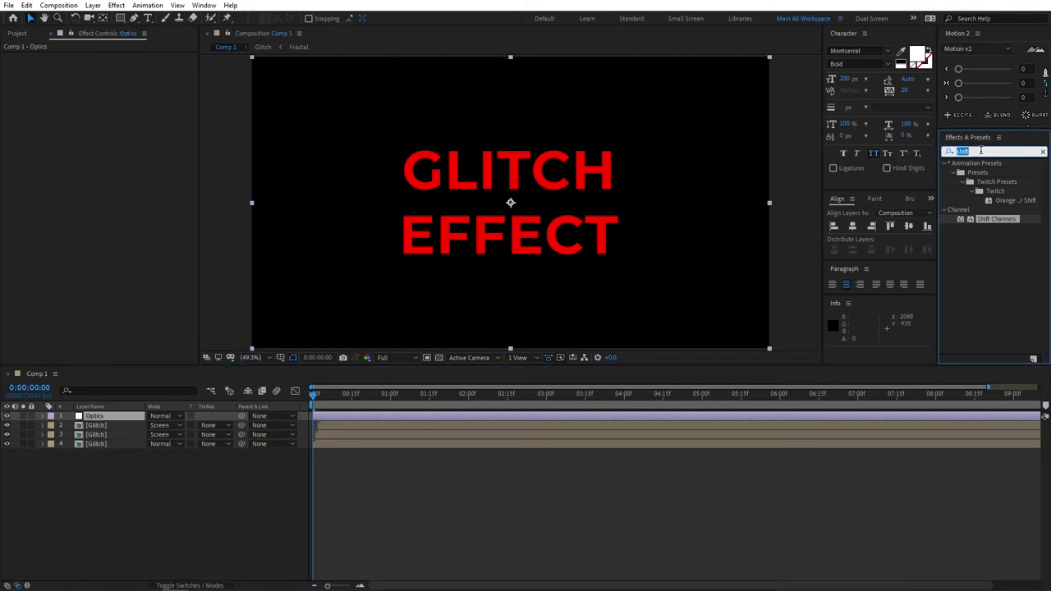
type("Optic")
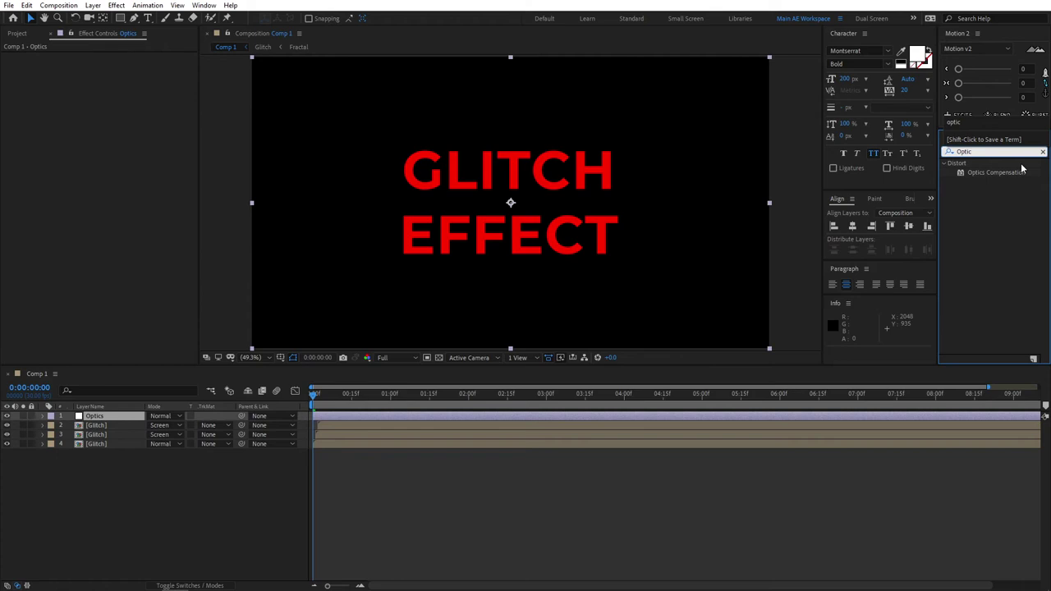
left_click_drag(1021, 172, 121, 420)
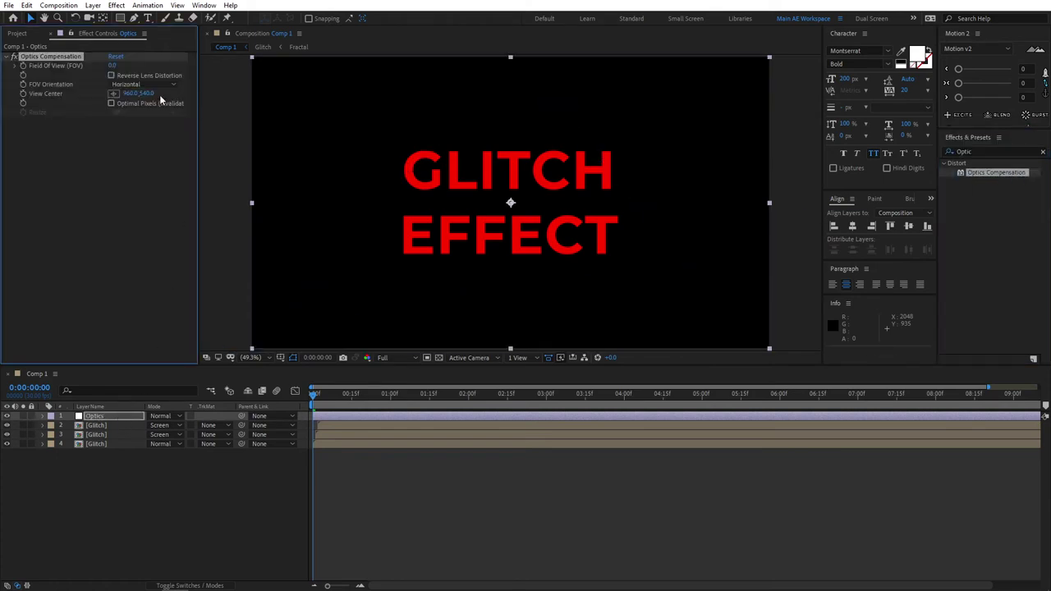
left_click(111, 75)
left_click_drag(113, 65, 804, 68)
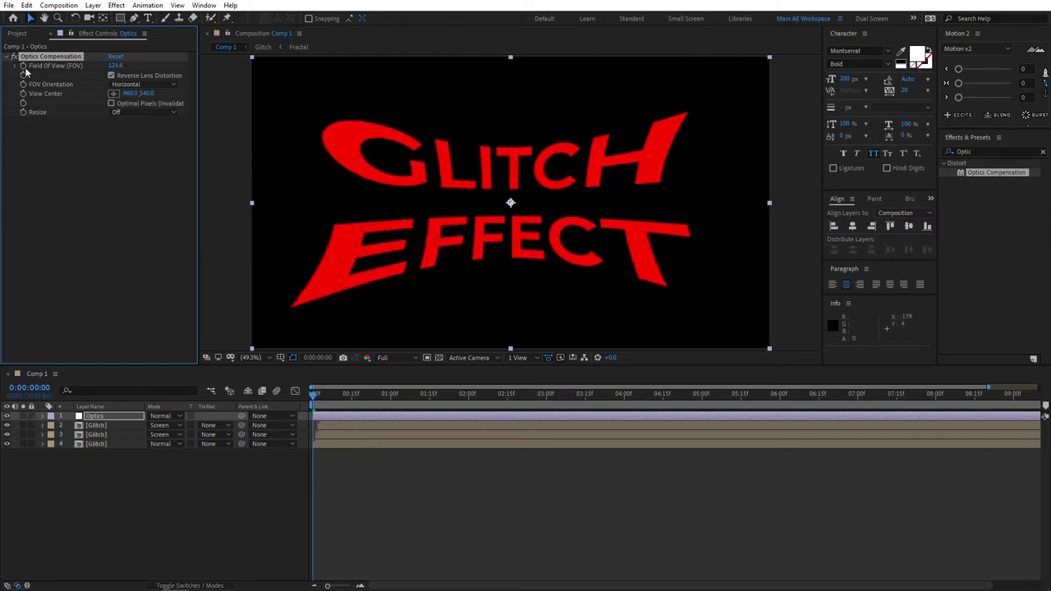
- Keyframe Field Of View at the composition start and at 120.3 on frame 10, then convert the keyframes to Hold
key("space")
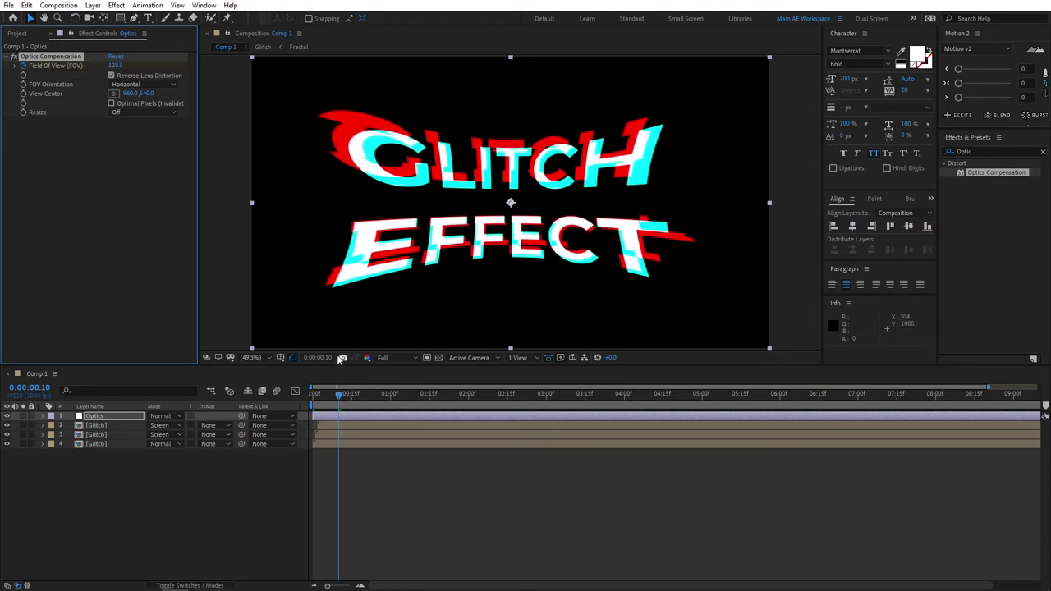
key("u")
left_click(355, 432)
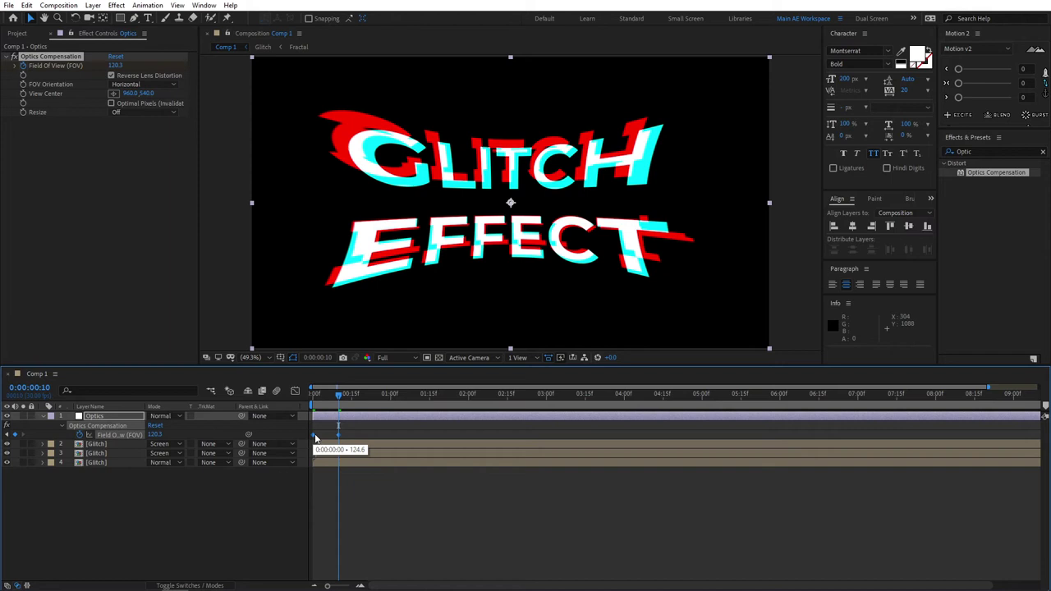
right_click(315, 438)
left_click(360, 519)
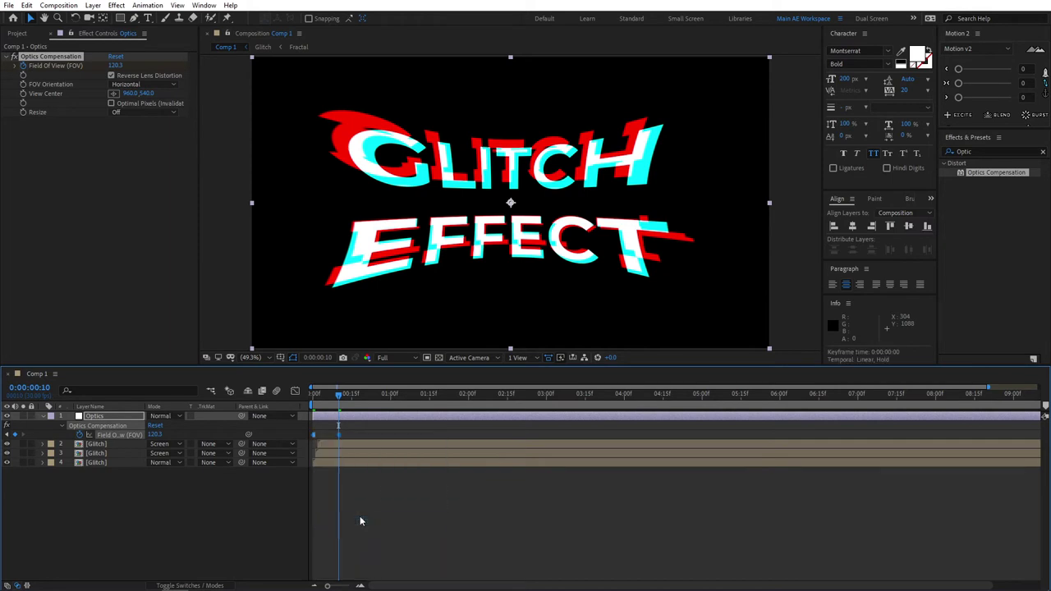
left_click(258, 513)
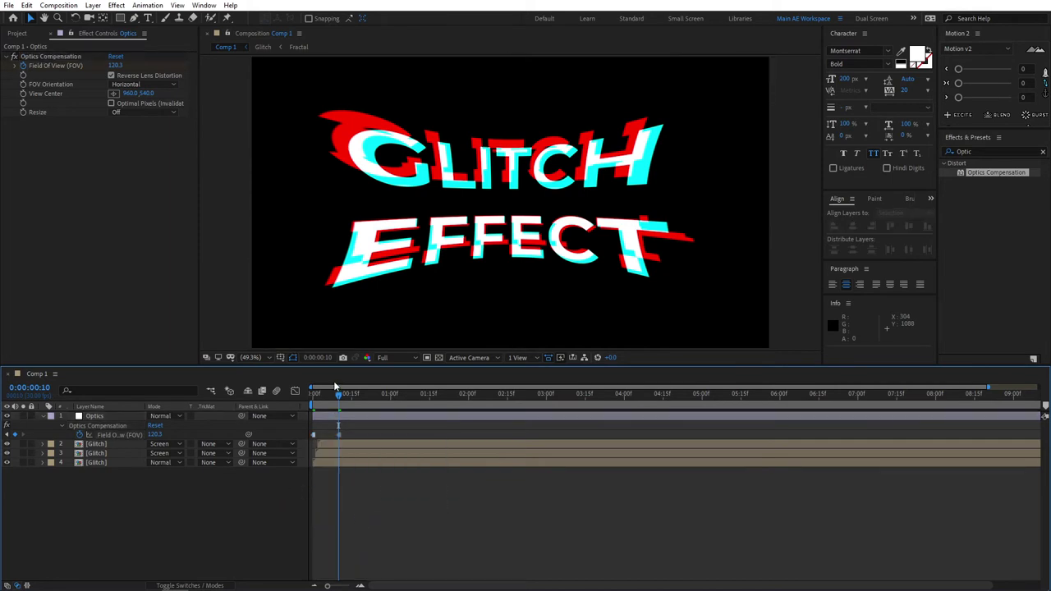
- Add varied Field Of View keyframes every 10 frames from 0:20 to 3:00, ending with 101.0
left_click_drag(335, 387, 353, 395)
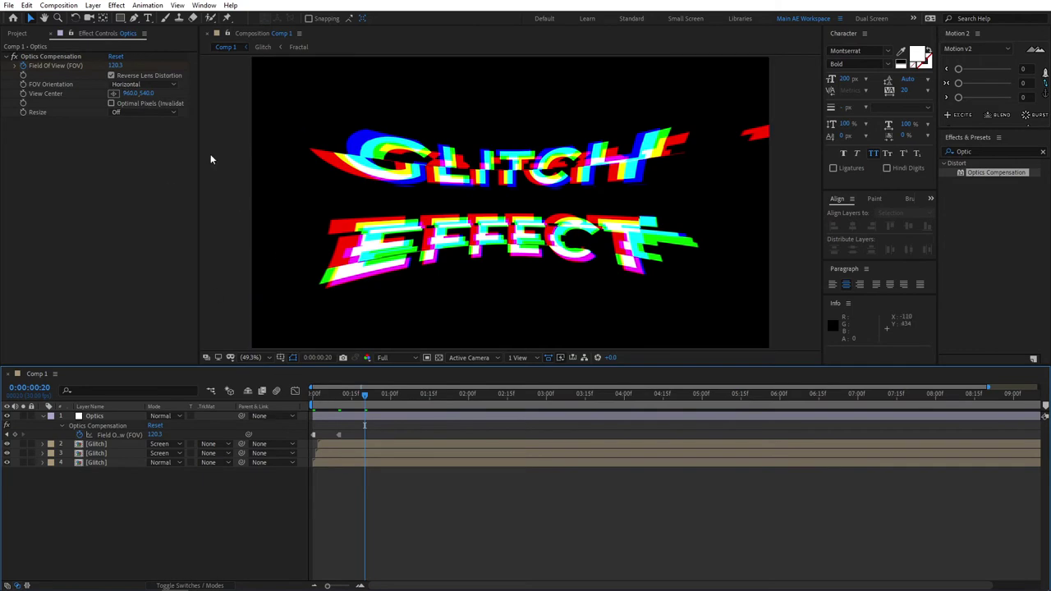
left_click(52, 56)
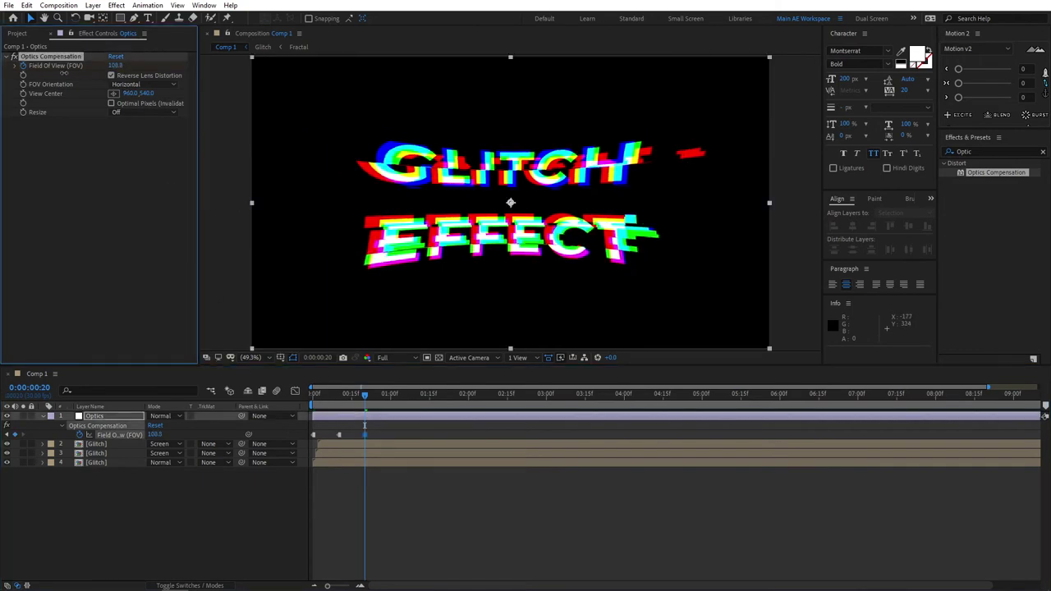
key("shift+Page_Down")
left_click_drag(112, 67, 202, 70)
key("shift+Page_Down")
left_click_drag(115, 67, 81, 65)
key("shift+Page_Down")
key("shift+Page_Down")
key("shift+Page_Down")
key("shift+Page_Down")
key("shift+Page_Down")
key("shift+Page_Down")
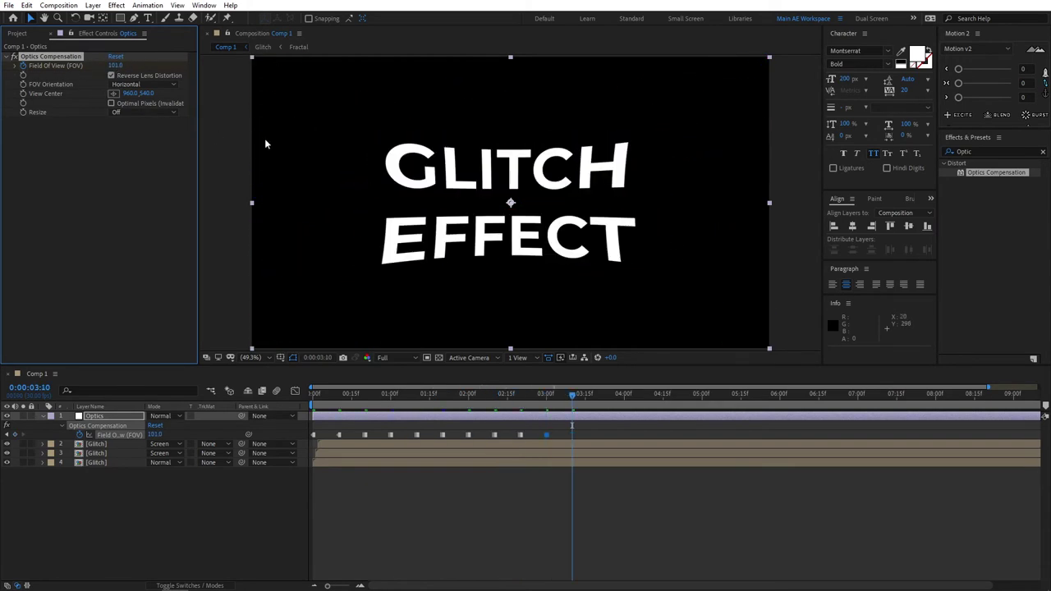
- Set Field Of View to 0 at 0:00:03:10, return to the composition start and collapse the Optics layer's properties
left_click(119, 64)
type("0")
key("Return")
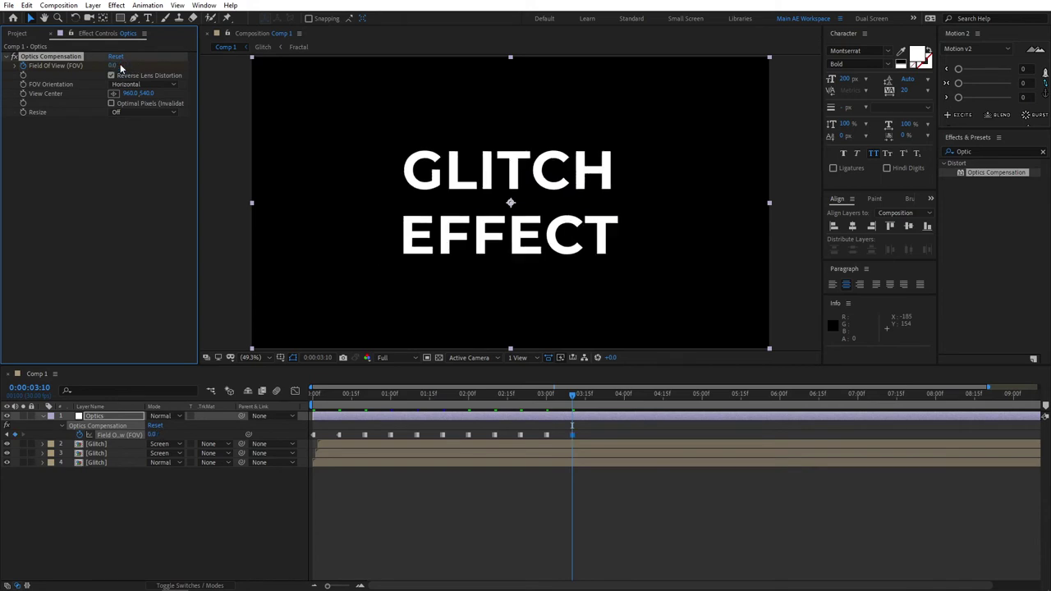
mouse_move(562, 393)
left_mouse_down()
mouse_move(549, 393)
mouse_move(570, 393)
left_mouse_up()
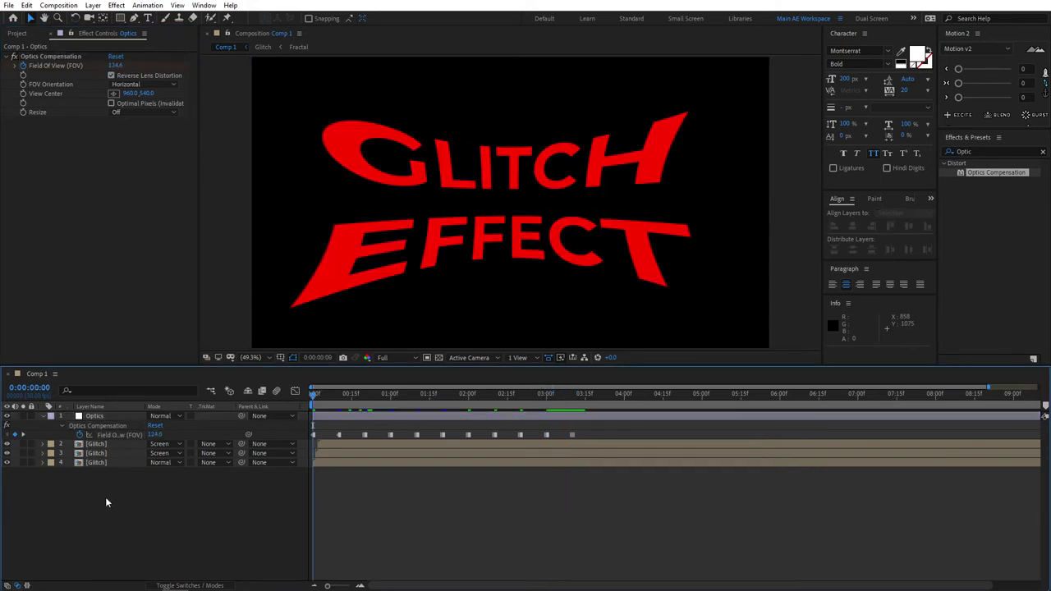
left_click(41, 416)
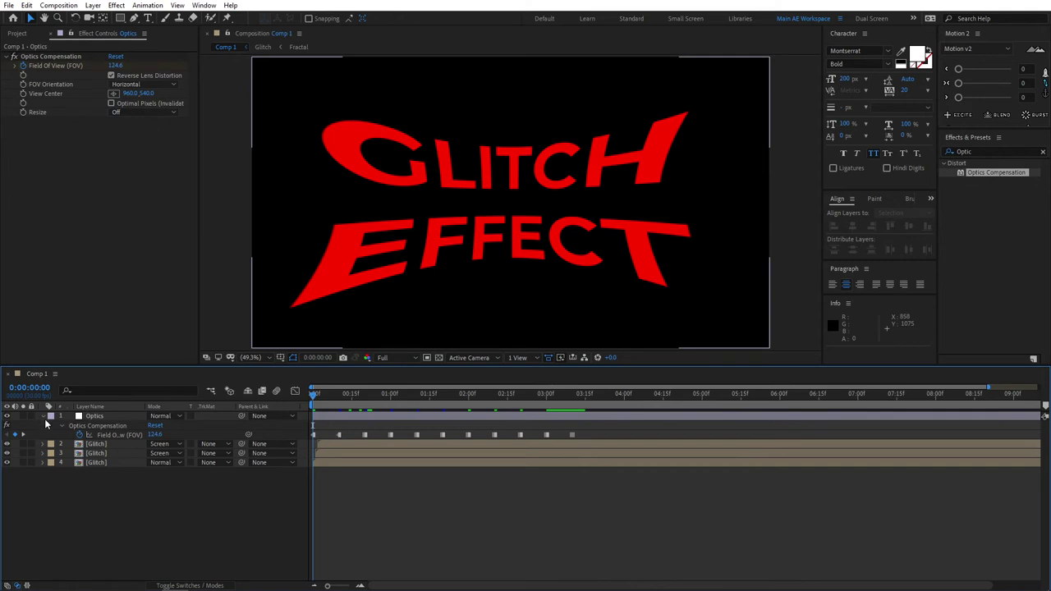
left_click(44, 417)
- Create a black 1920 x 1080 solid named "BG" and place it below all the Glitch layers
right_click(96, 471)
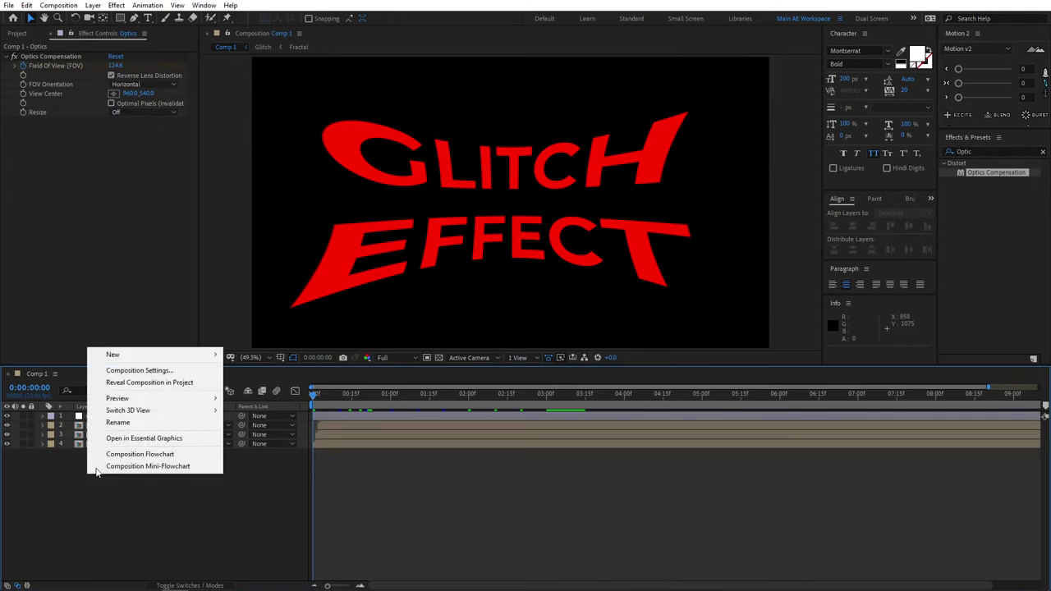
mouse_move(128, 354)
left_click(258, 385)
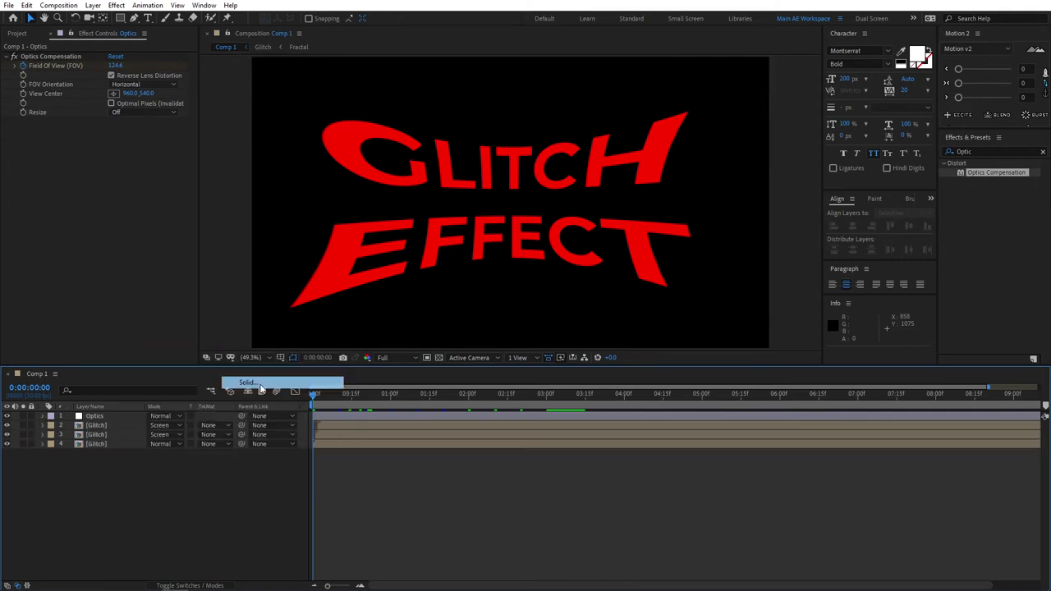
type("BG")
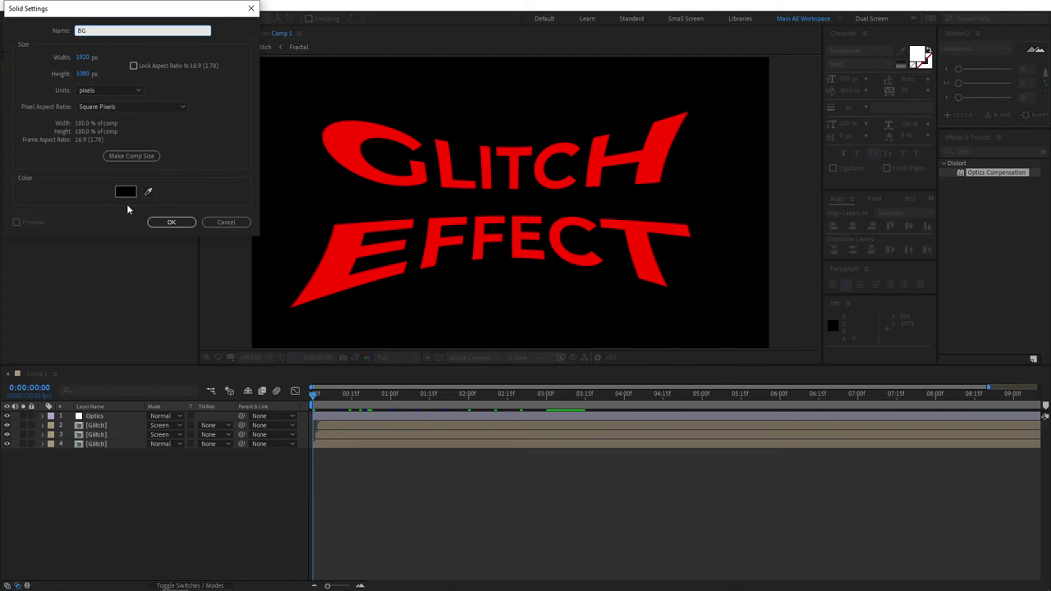
left_click(171, 221)
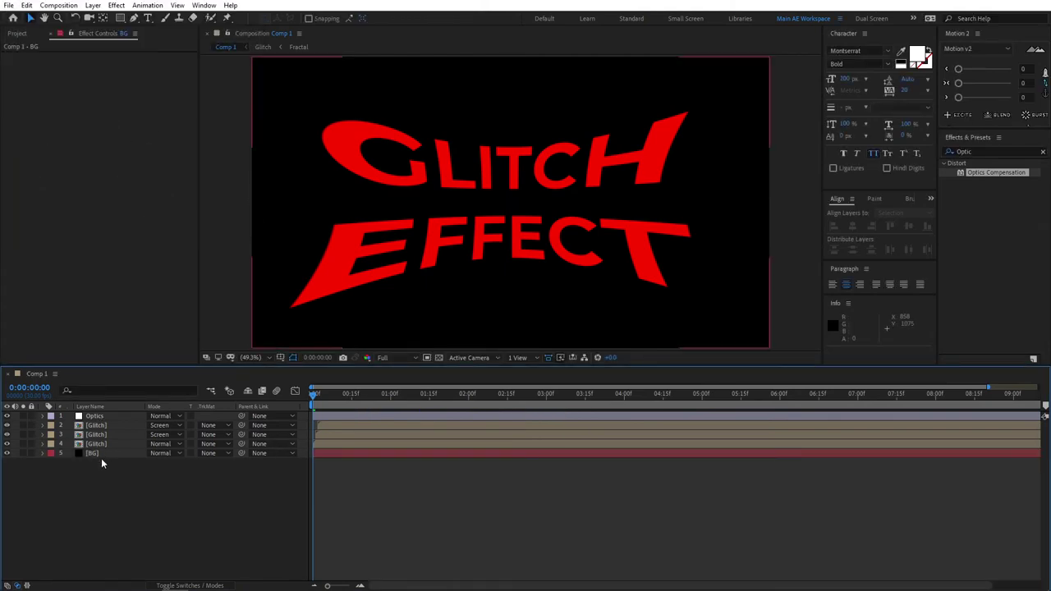
- Add another adjustment layer above the Optics layer
right_click(108, 477)
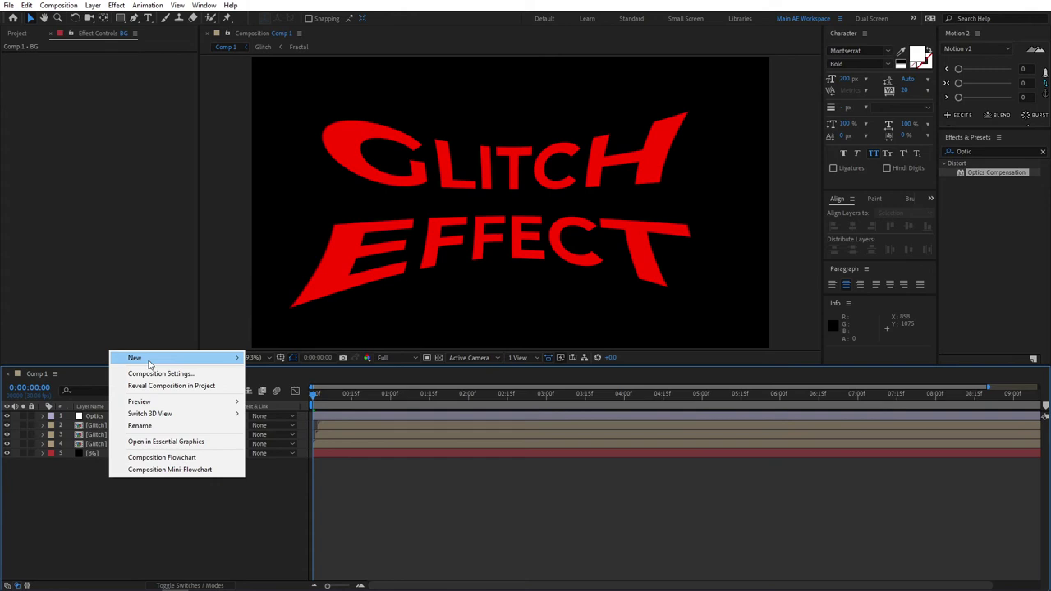
mouse_move(149, 363)
left_click(277, 446)
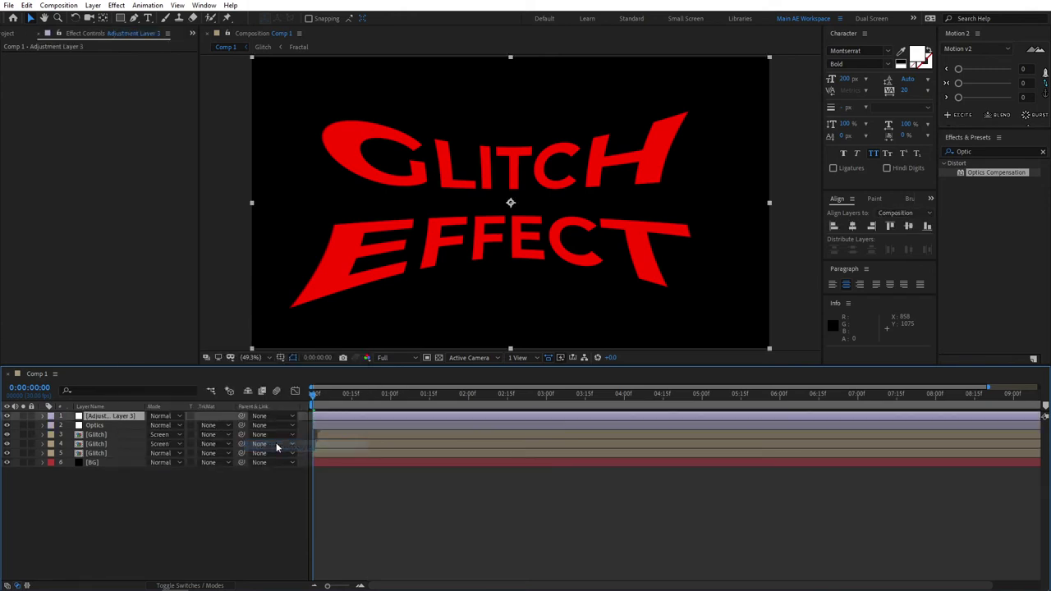
- Rename the new top adjustment layer as "Noise"
key("Return")
type("N")
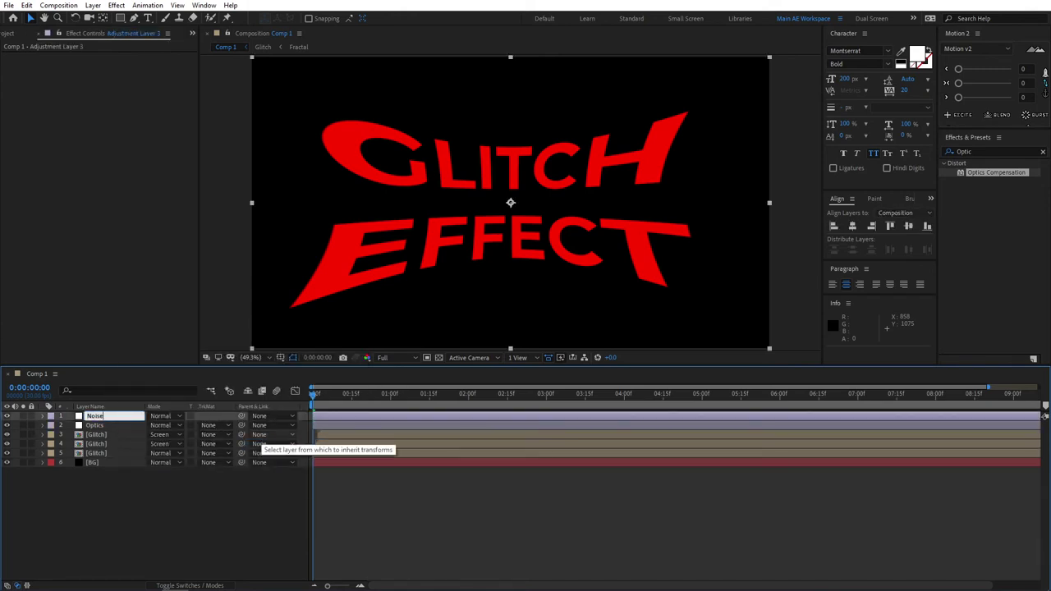
type("oise")
key("Return")
- Find the Noise effect under Noise & Grain and apply it to the Noise adjustment layer
left_click(979, 152)
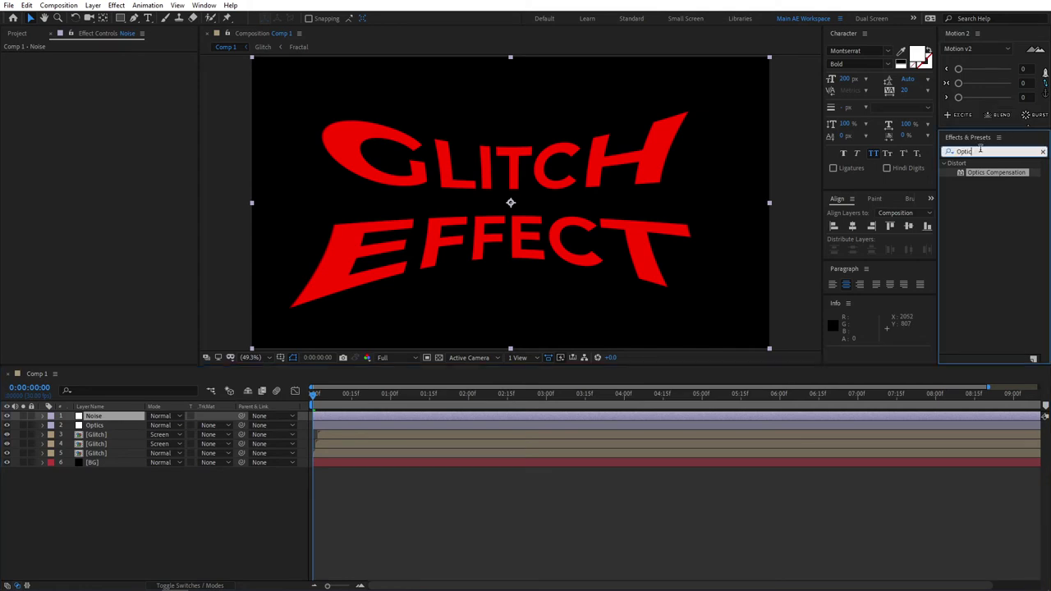
type("noise")
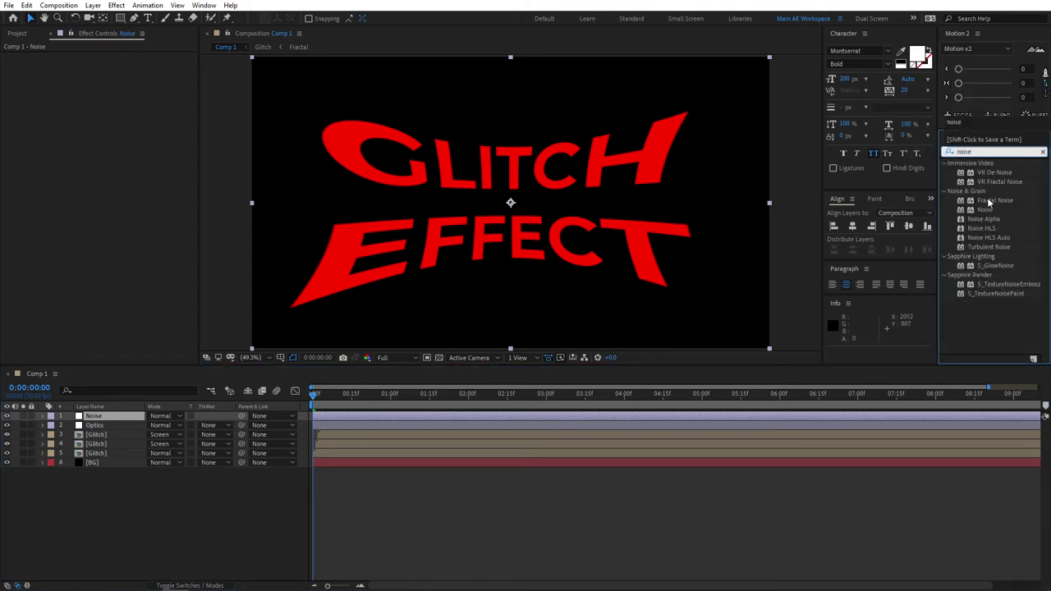
left_click_drag(984, 210, 95, 419)
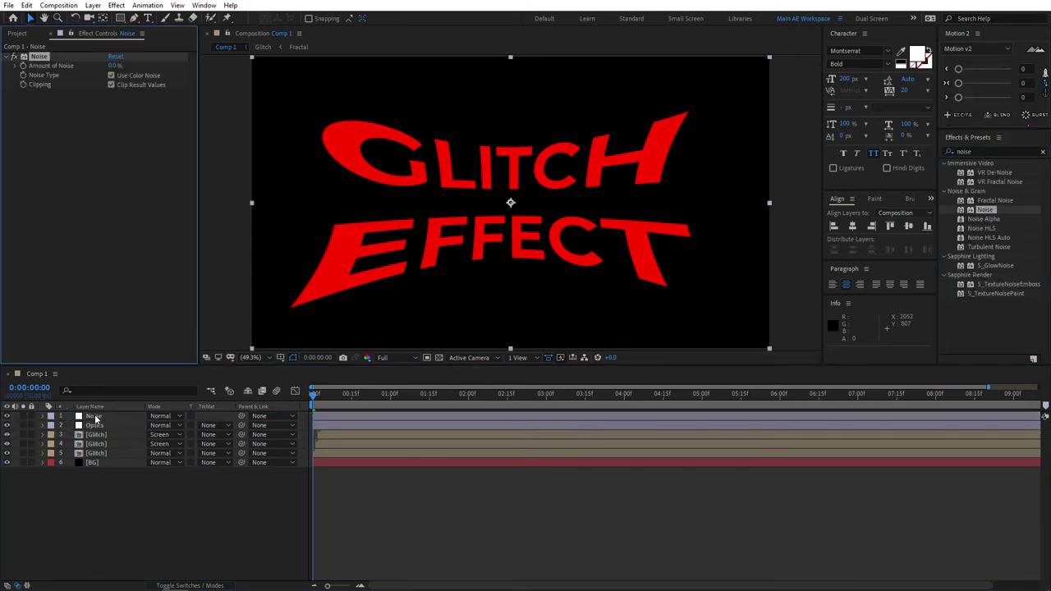
left_click(95, 417)
- Set the Amount of Noise to 16% and turn off Use Color Noise
left_click(115, 66)
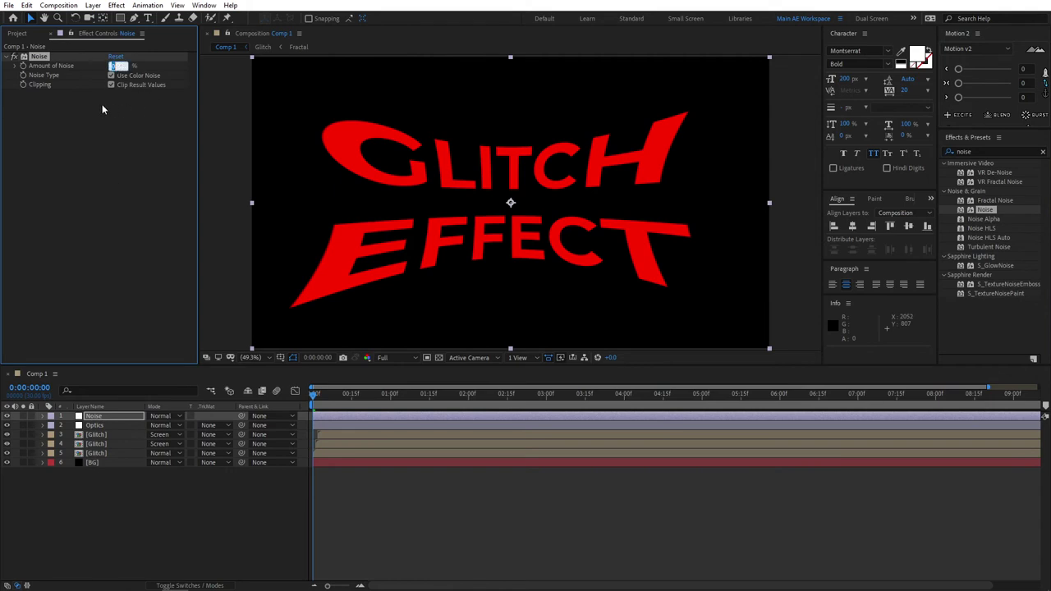
key("Return")
left_click(115, 65)
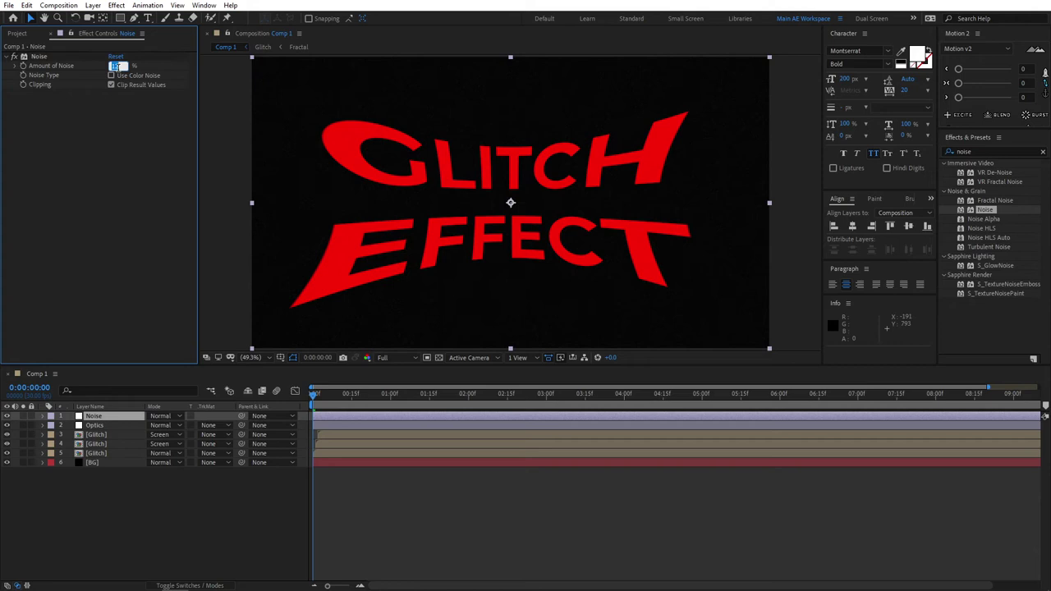
type("16")
key("Return")
- Add another adjustment layer above the Noise layer and name it "Glow"
right_click(160, 492)
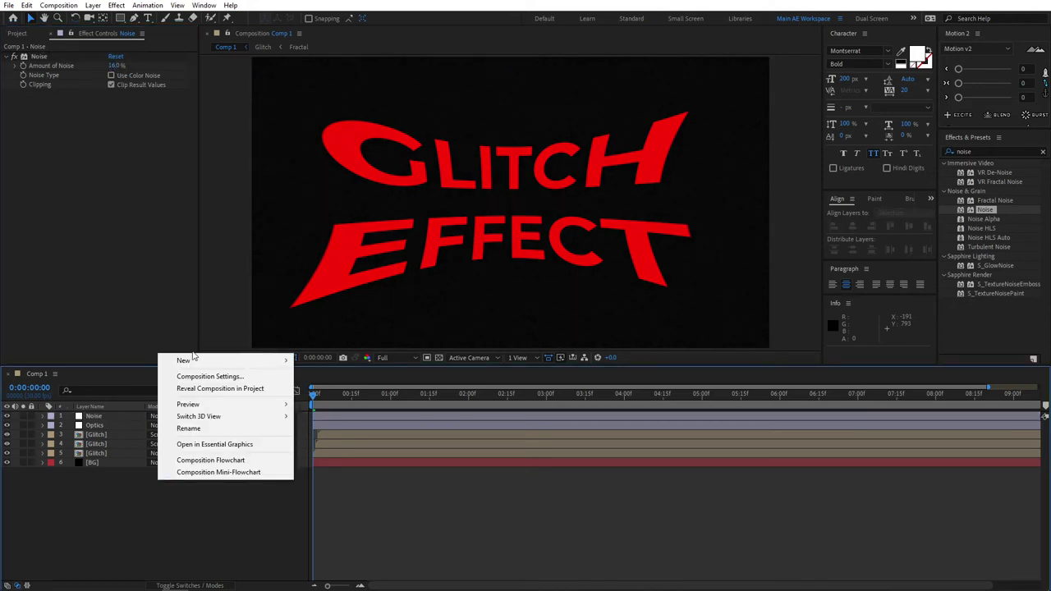
mouse_move(194, 360)
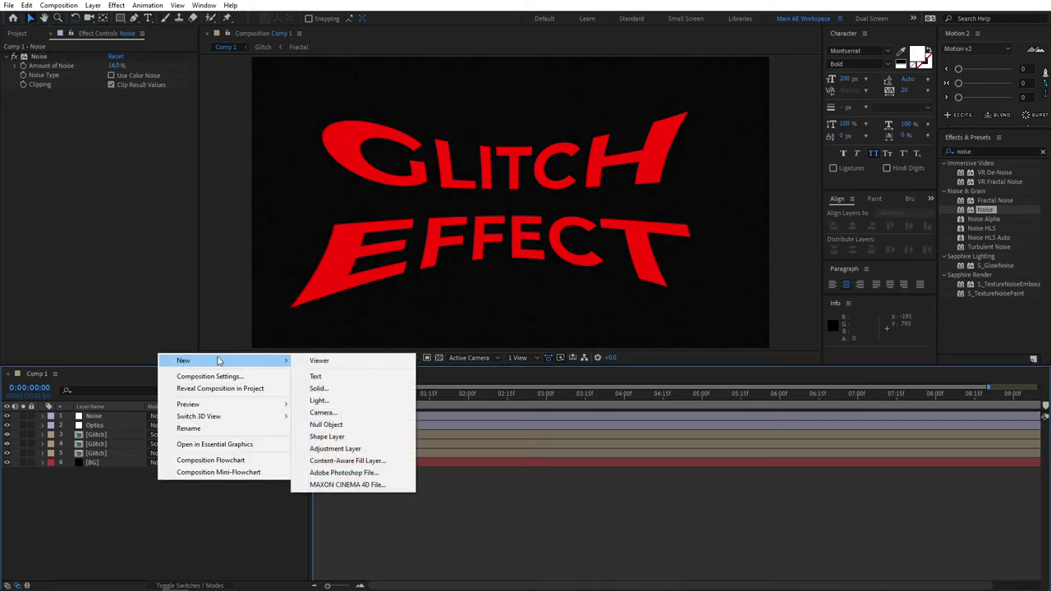
left_click(335, 449)
key("Return")
type("Glow")
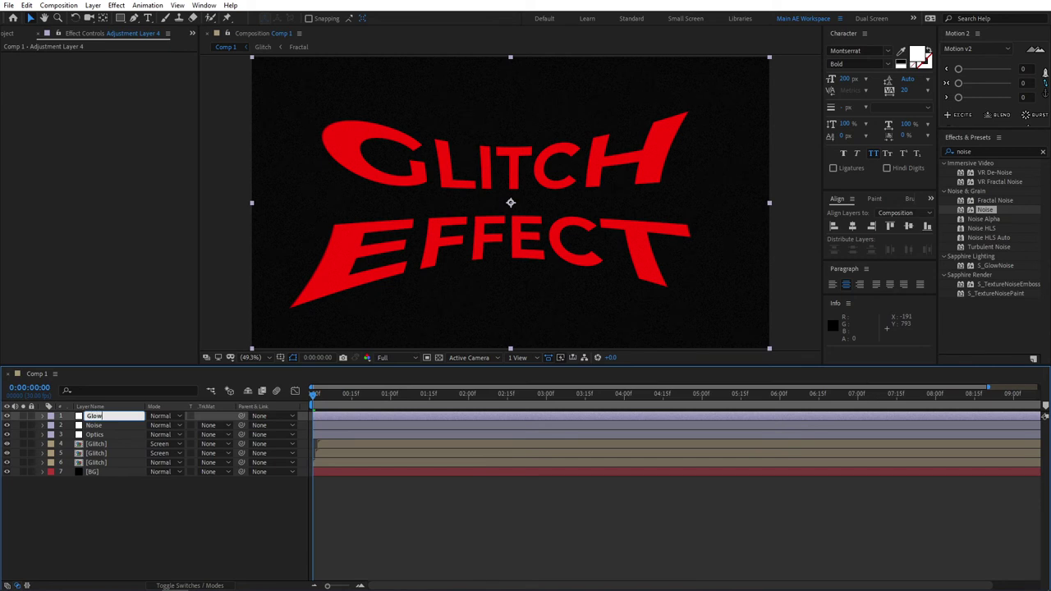
key("Return")
- Find the Stylize Glow effect and apply it to the Glow adjustment layer
double_click(983, 151)
type("glow")
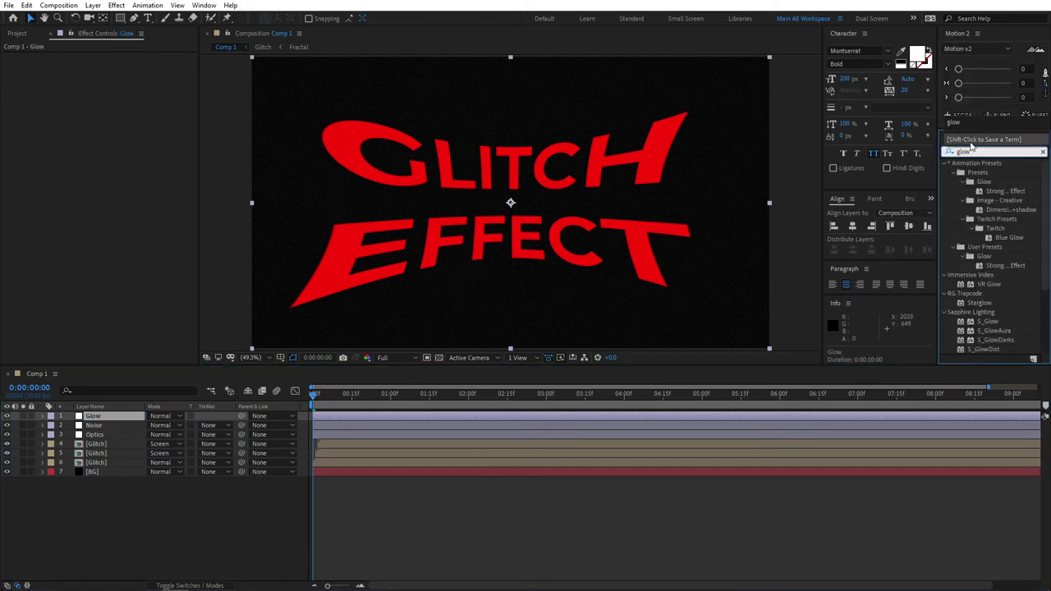
scroll(950, 345, "down", 4)
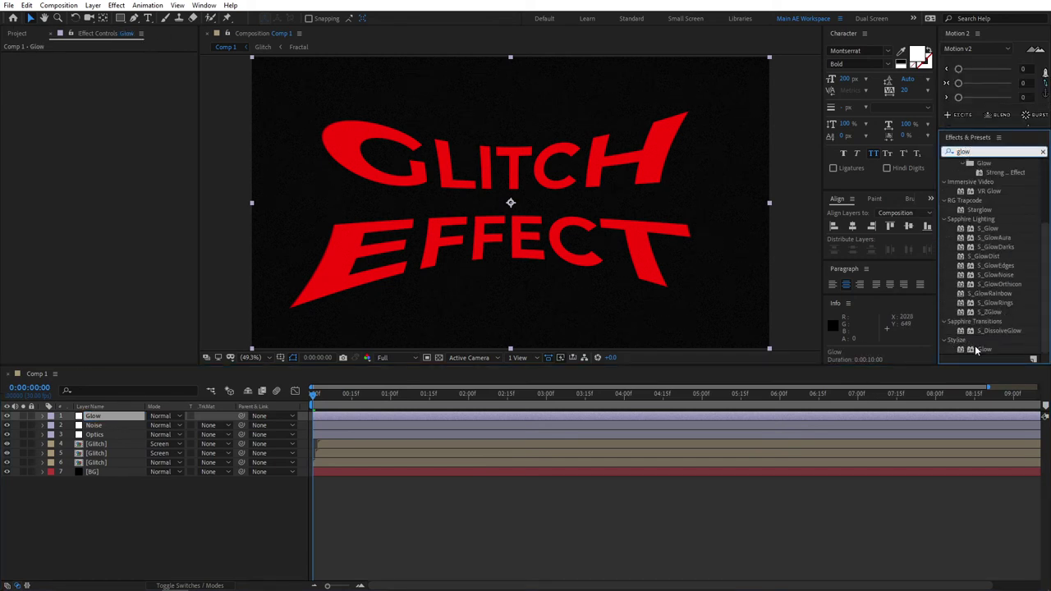
left_click_drag(977, 350, 113, 411)
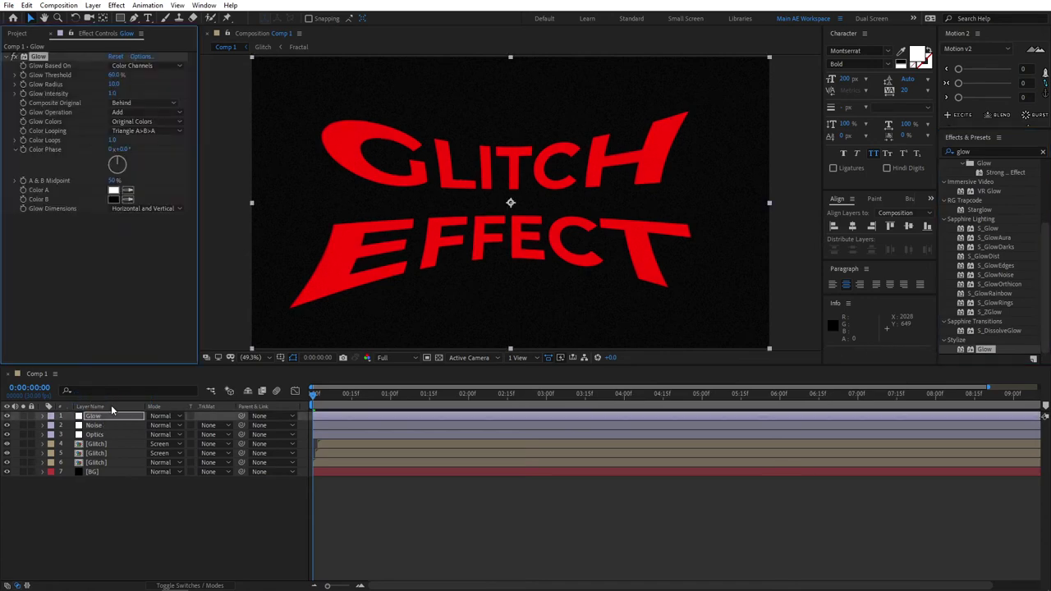
- Move to 0:00:00:15 and set the Glow effect's radius to 20 and its threshold to 35%
left_click_drag(317, 395, 351, 397)
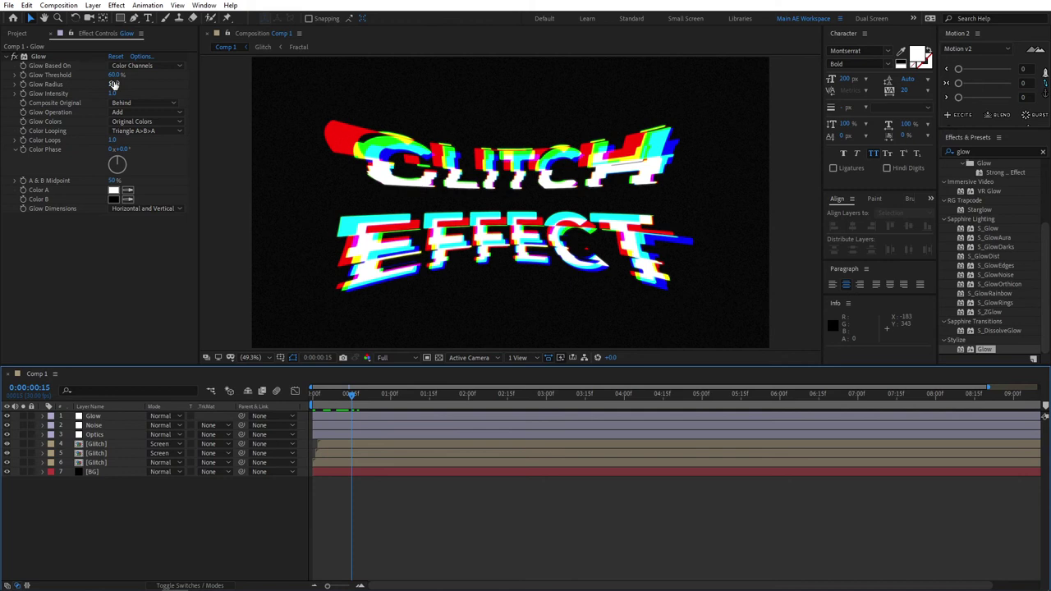
left_click(114, 84)
type("2")
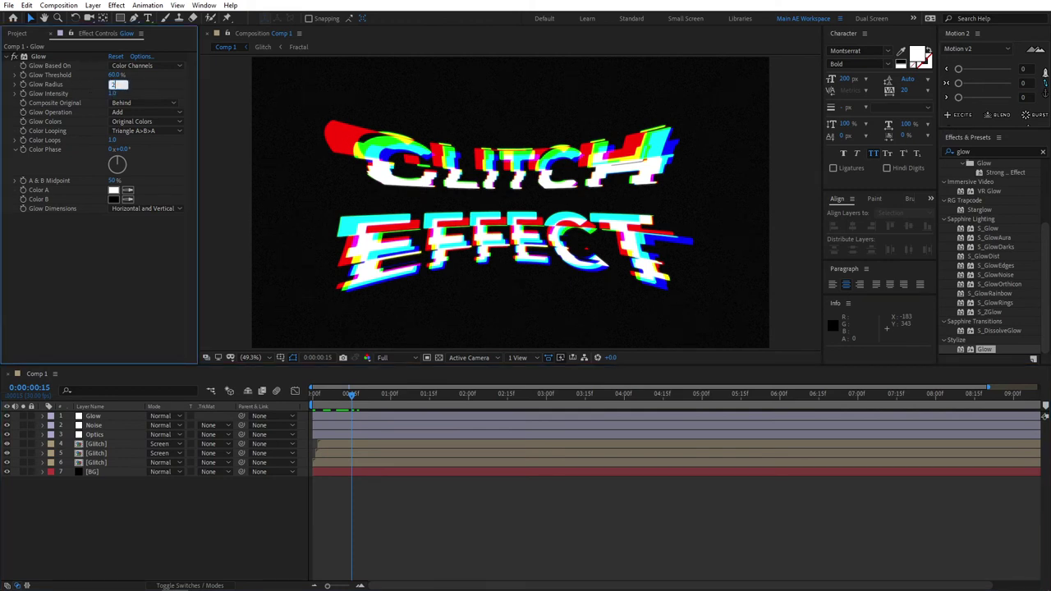
type("0")
key("Return")
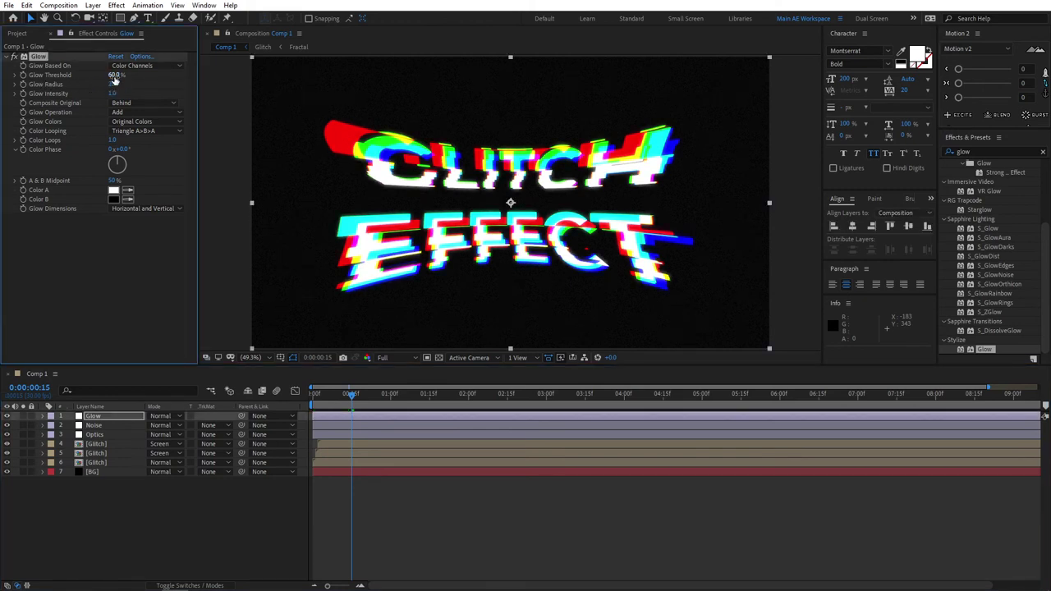
left_click(115, 75)
type("35")
key("Return")
- Duplicate the Glow effect and set the copy's Glow Radius to 200 and Glow Threshold to 80%
key("ctrl+d")
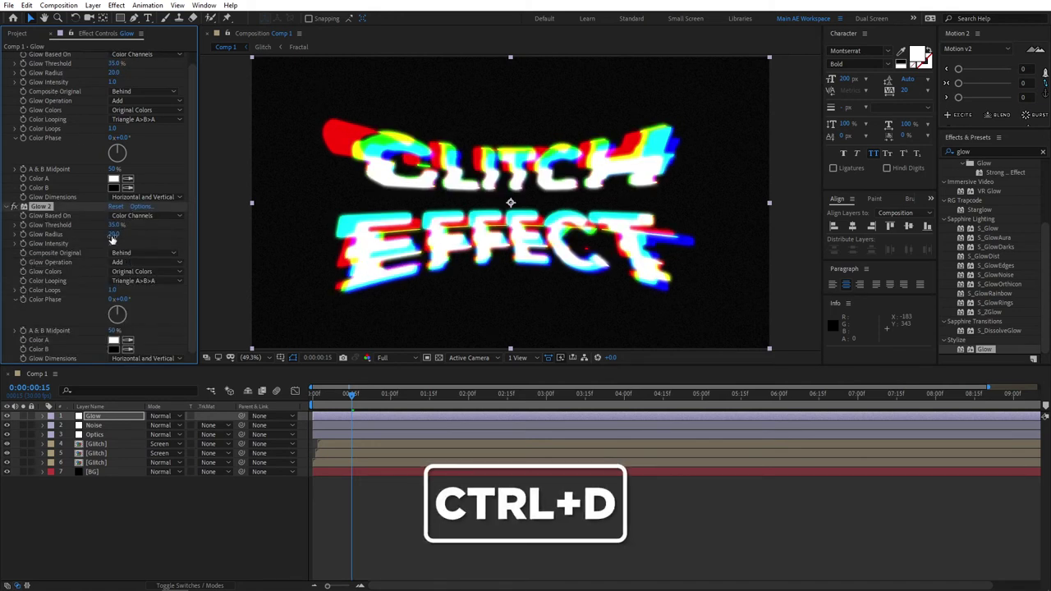
left_click(115, 235)
type("100")
key("Return")
key("Return")
left_click(116, 235)
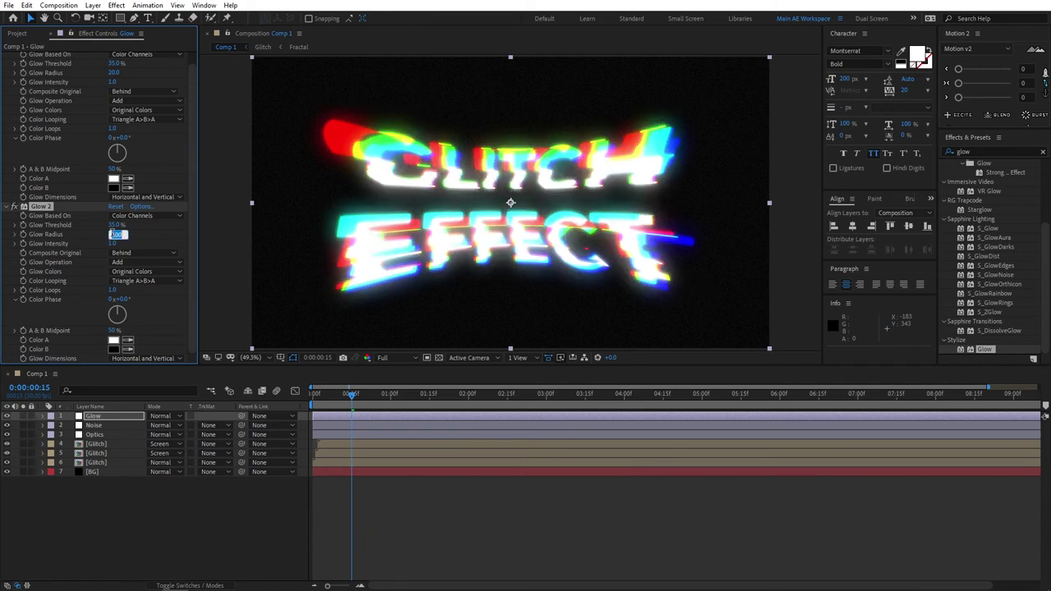
type("200")
key("Return")
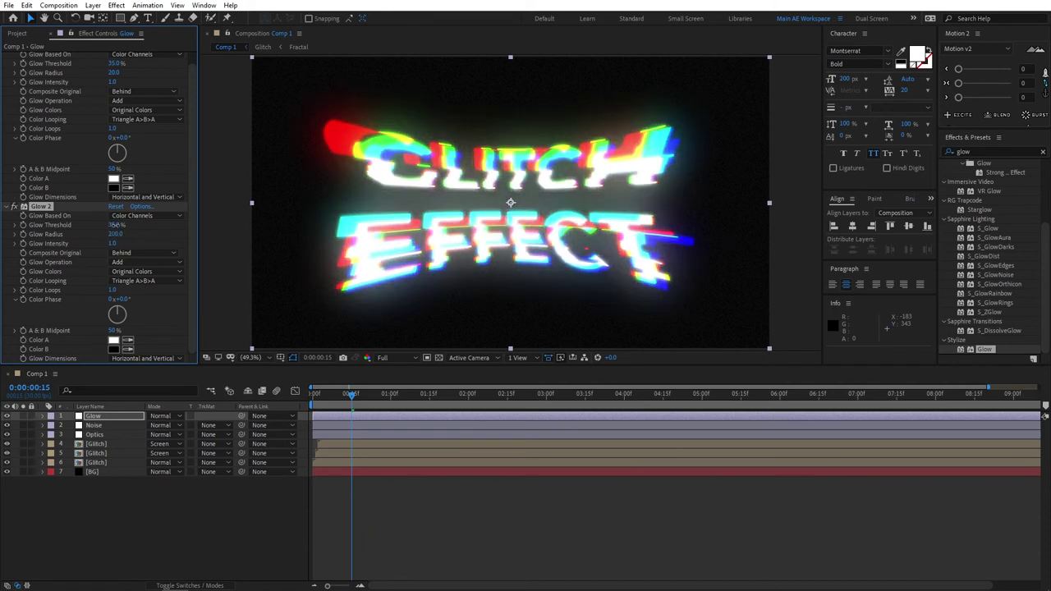
left_click(119, 225)
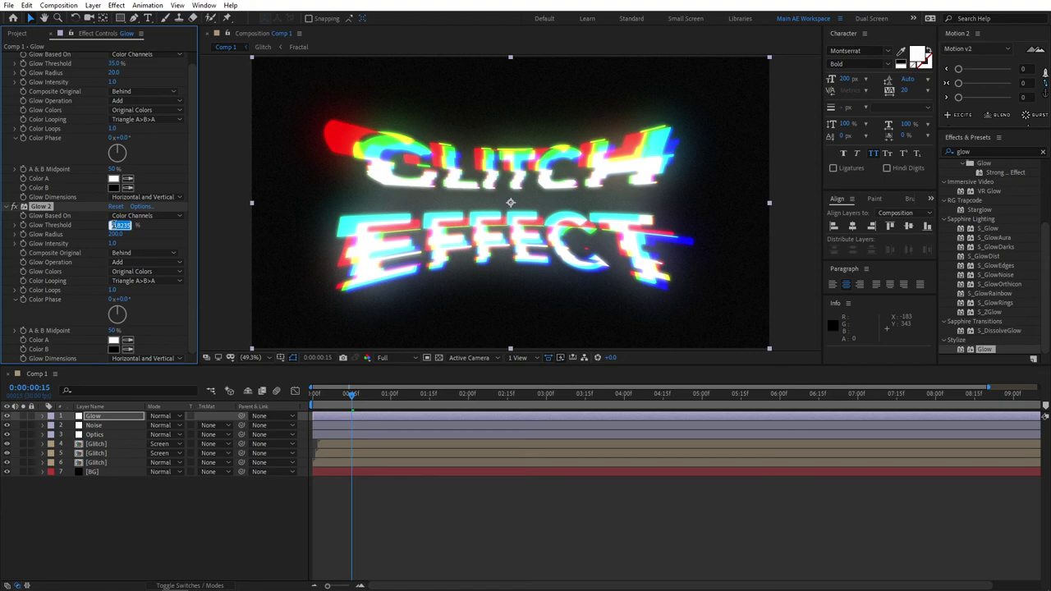
type("80")
key("Return")
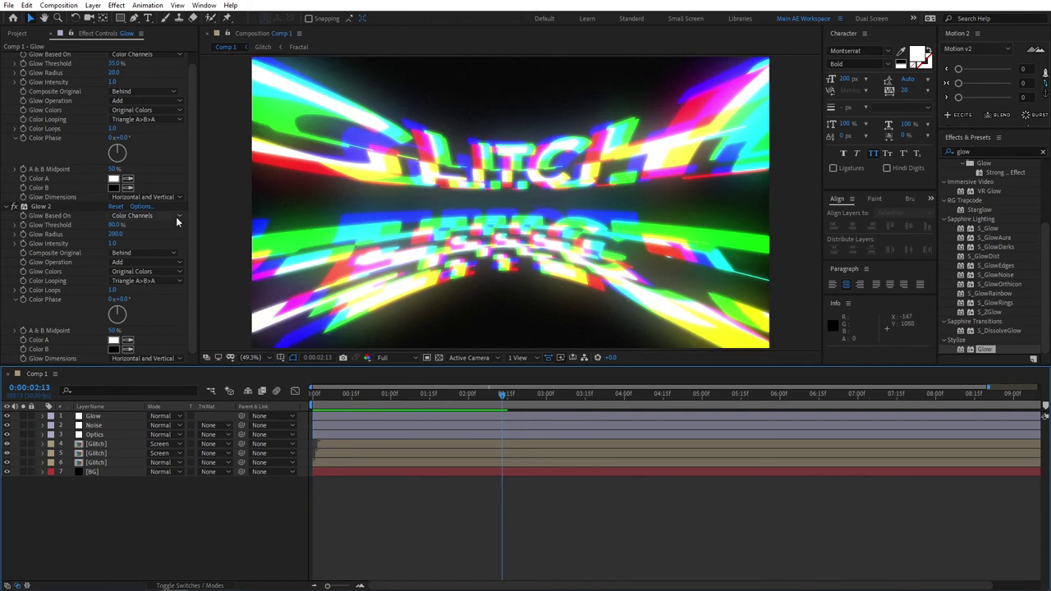
- Find the Channel Invert effect and apply it to the Optics layer
scroll(189, 170, "up", 1)
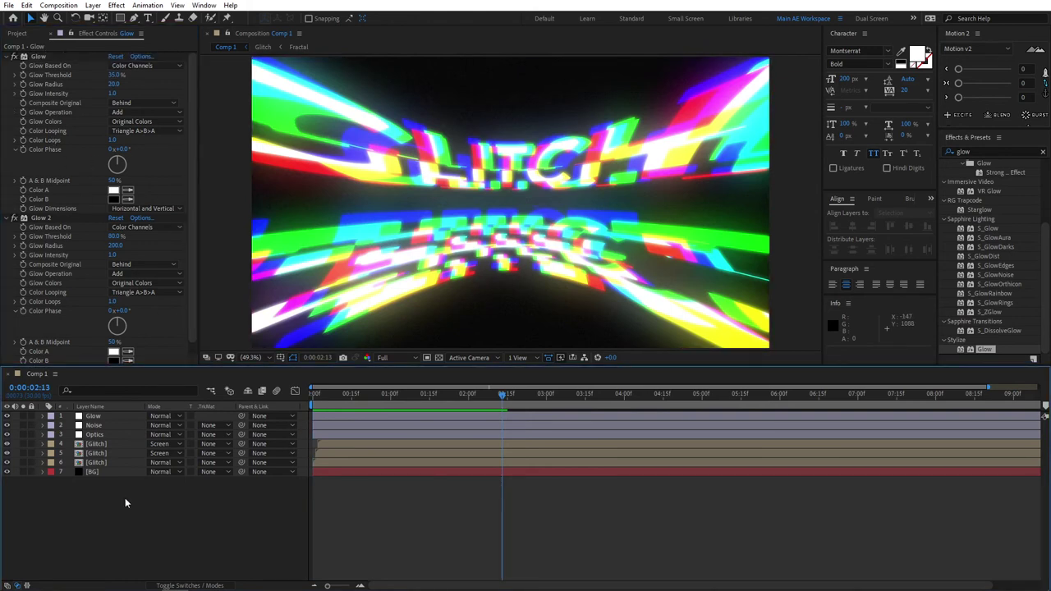
left_click(95, 435)
left_click(978, 151)
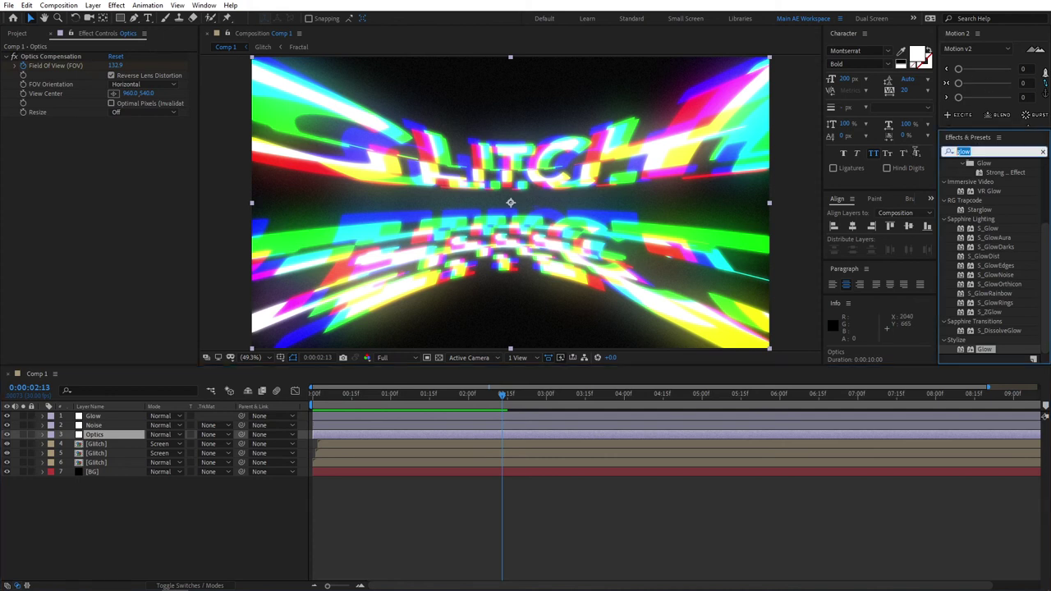
type("invert")
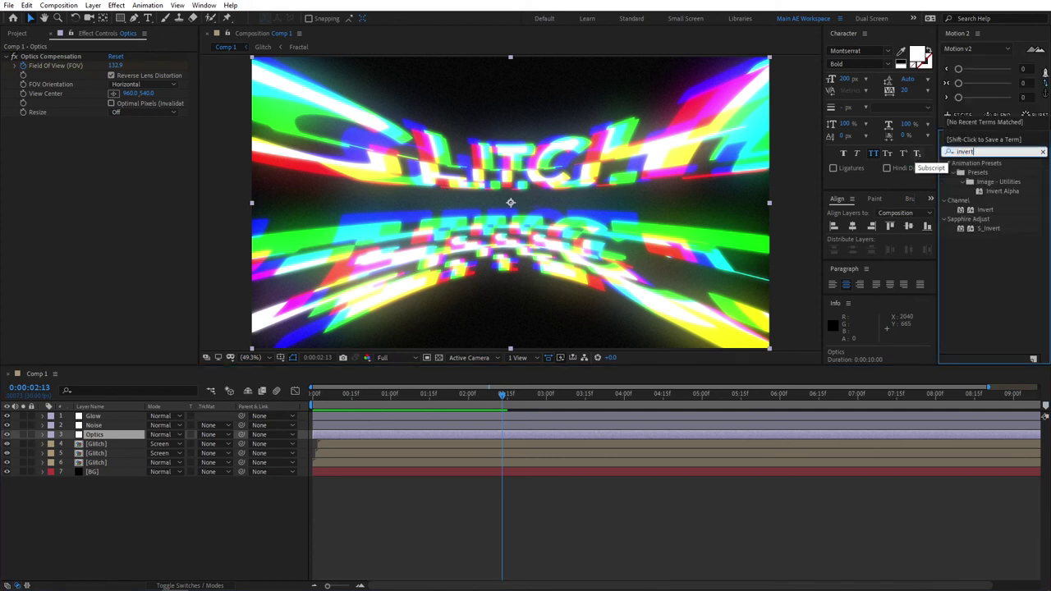
left_click_drag(986, 210, 103, 439)
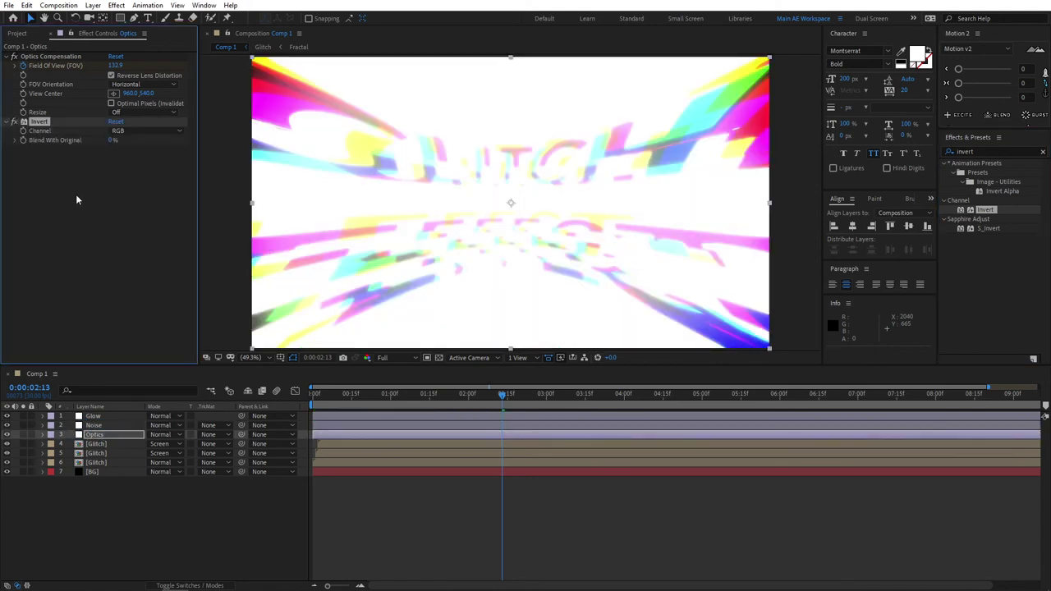
- Keyframe Invert's Blend With Original at 100% at the composition start and 0% at 0:00:00:03
key("Home")
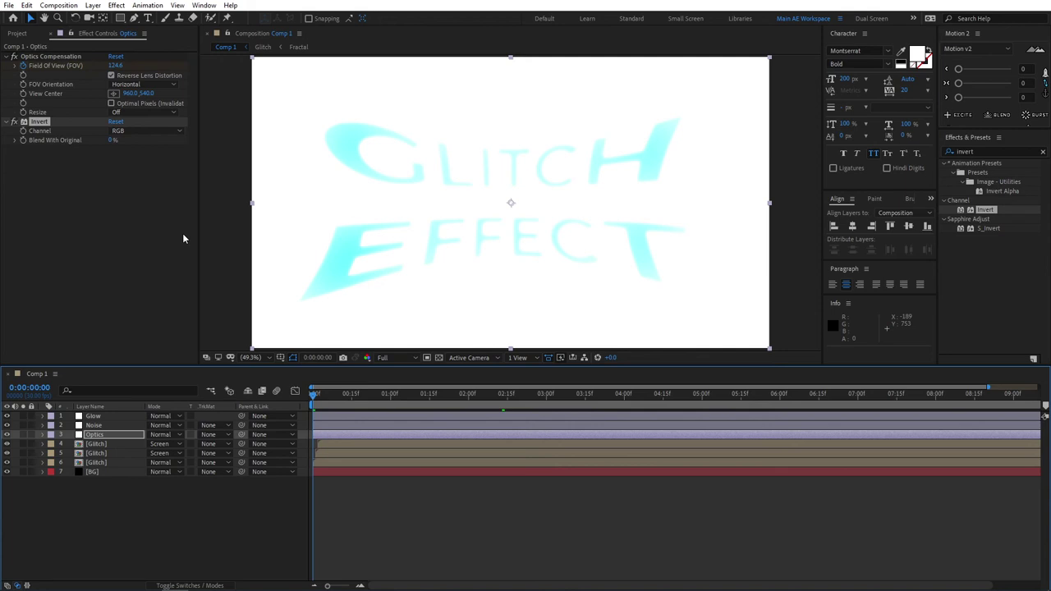
left_click(24, 141)
left_click_drag(110, 144, 672, 134)
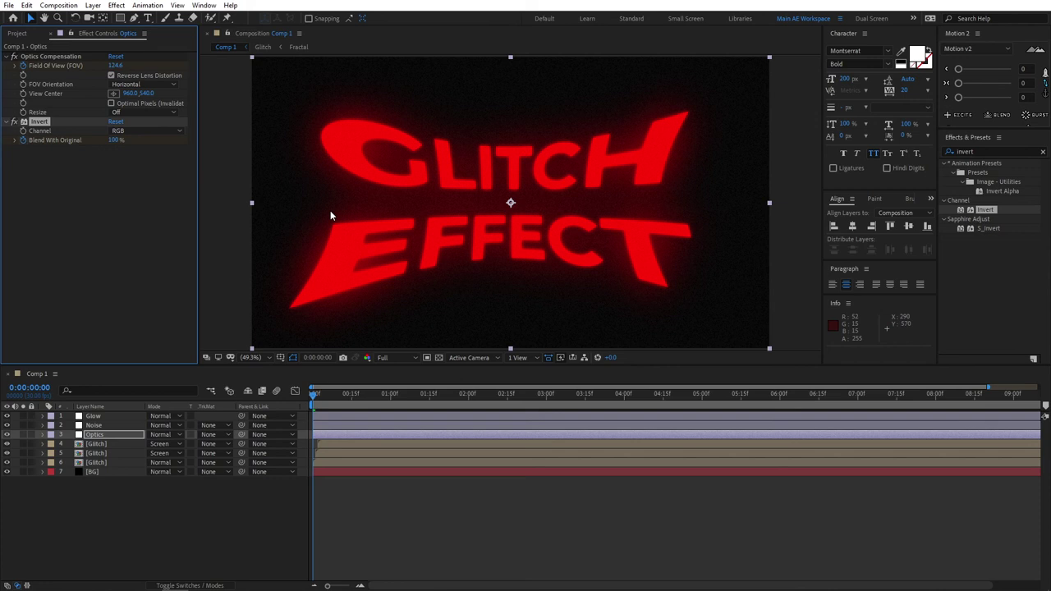
key("space")
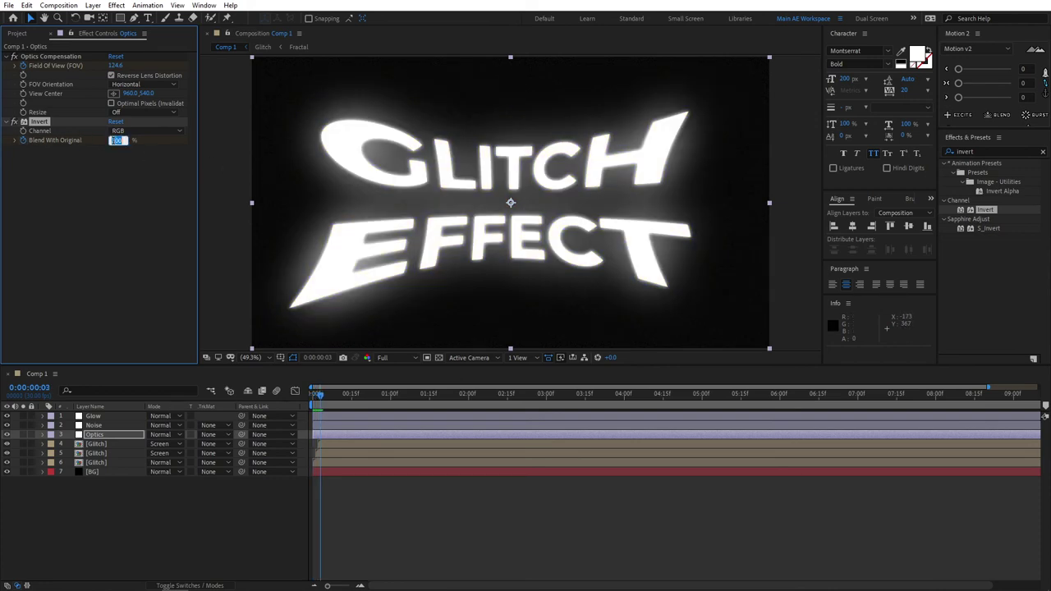
key("Return")
- Reveal the Optics layer's keyframes and convert the two Blend With Original keyframes to hold keyframes
key("u")
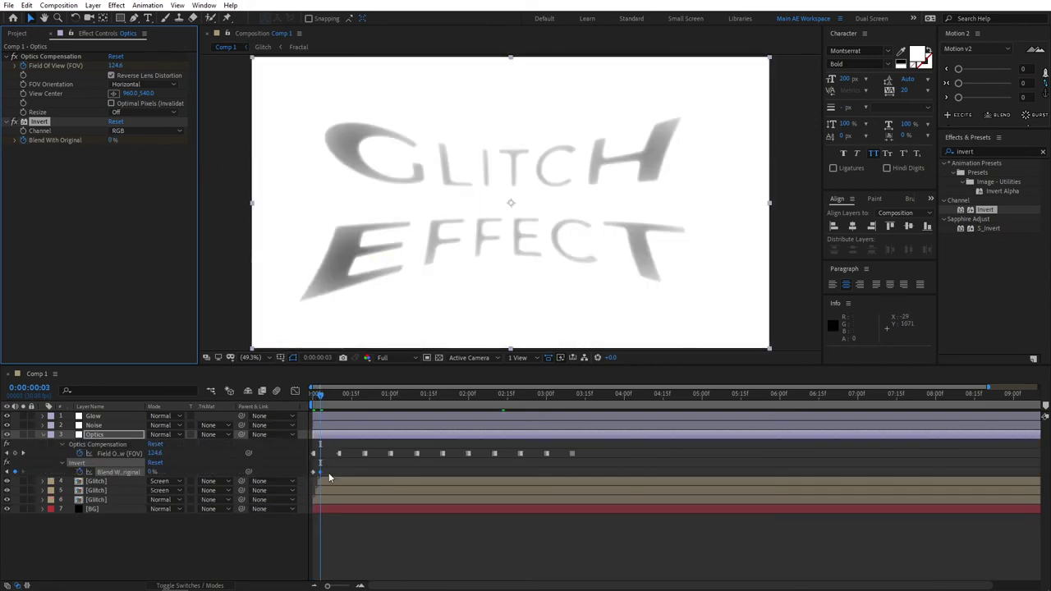
left_click_drag(334, 467, 312, 474)
left_click(313, 474)
right_click(313, 474)
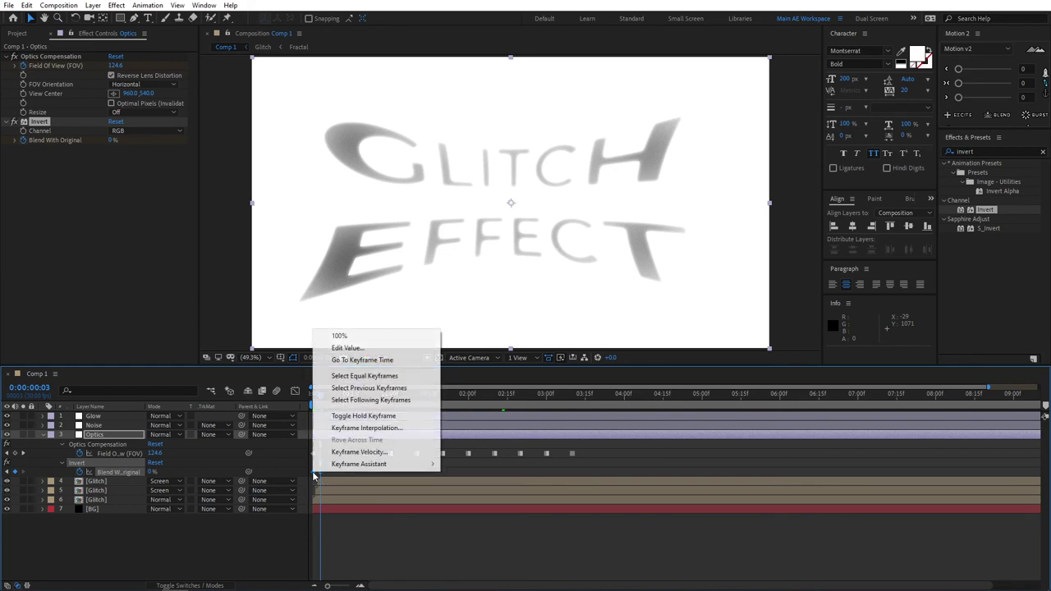
left_click(356, 419)
left_click(255, 560)
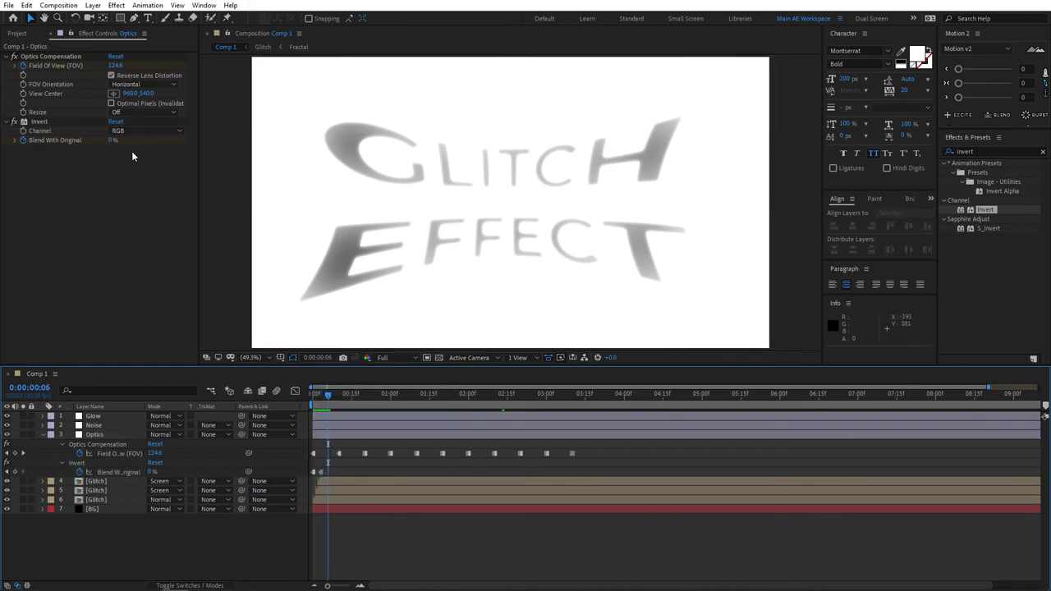
- Add Blend With Original keyframes of 100% at 0:00:00:06 and 0% at 0:00:00:09, and select these two keyframes
left_click_drag(118, 141, 577, 196)
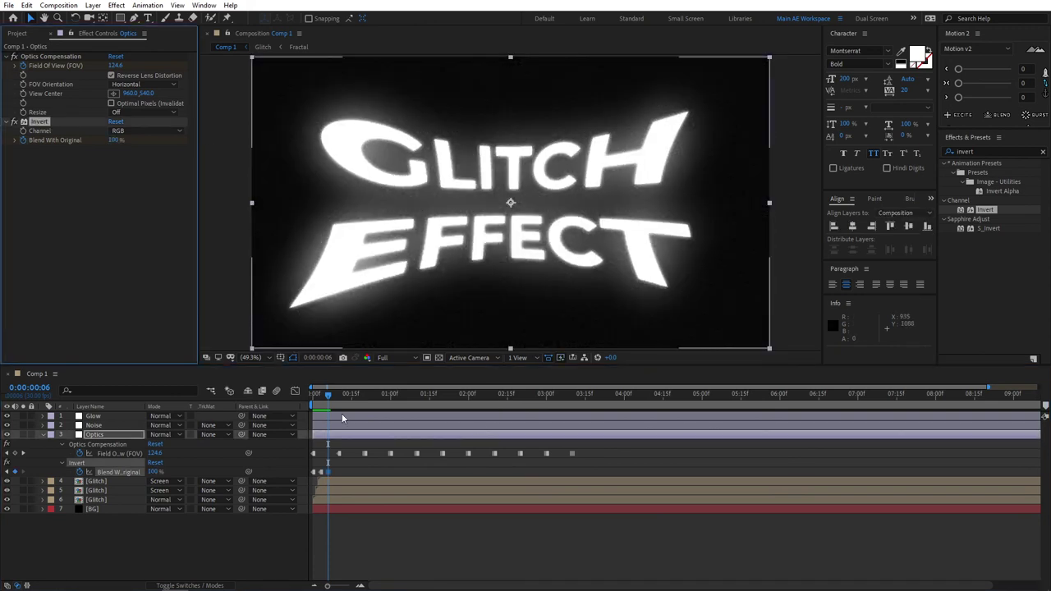
key("Page_Down")
key("Page_Down")
key("Page_Down")
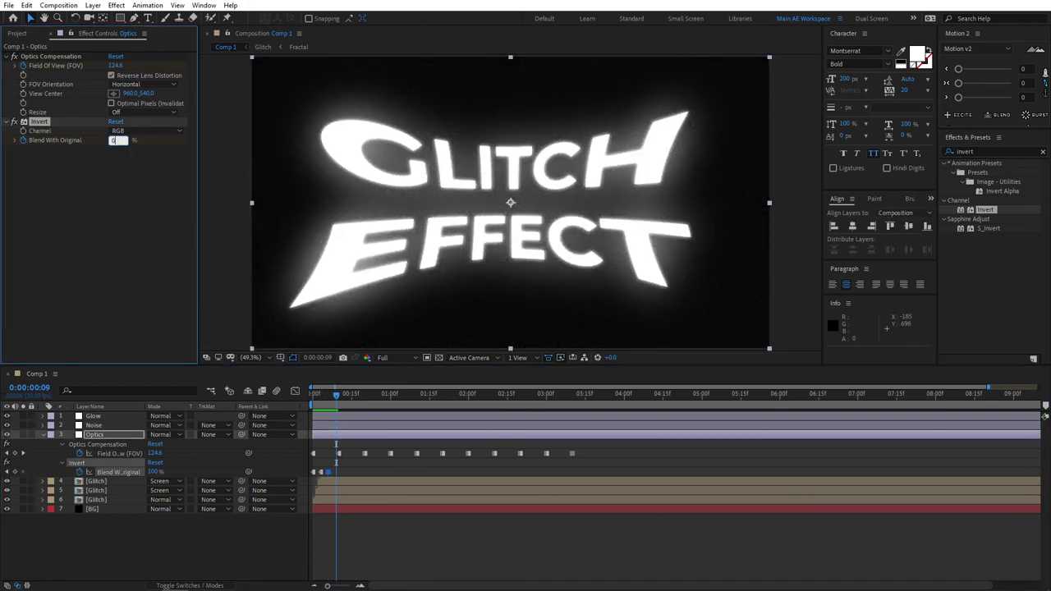
key("Return")
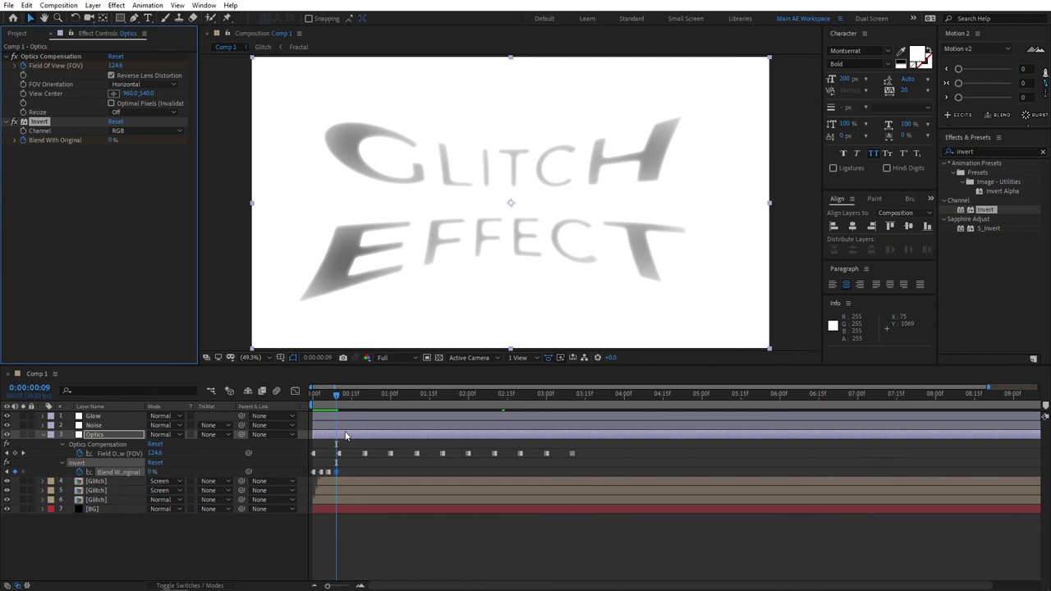
mouse_move(350, 467)
left_mouse_down()
mouse_move(329, 475)
mouse_move(337, 468)
left_mouse_up()
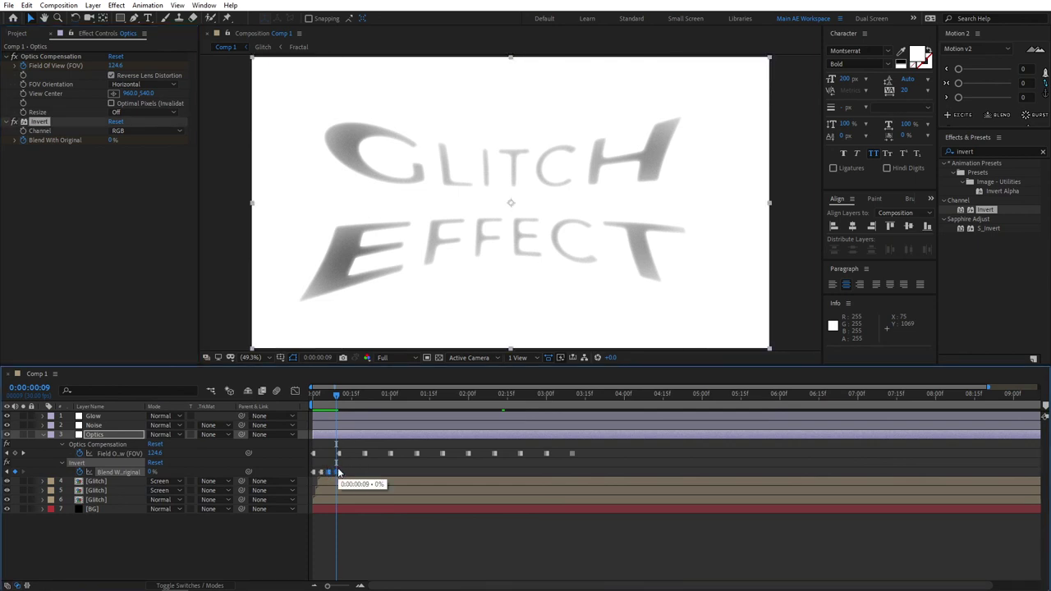
left_click(350, 467)
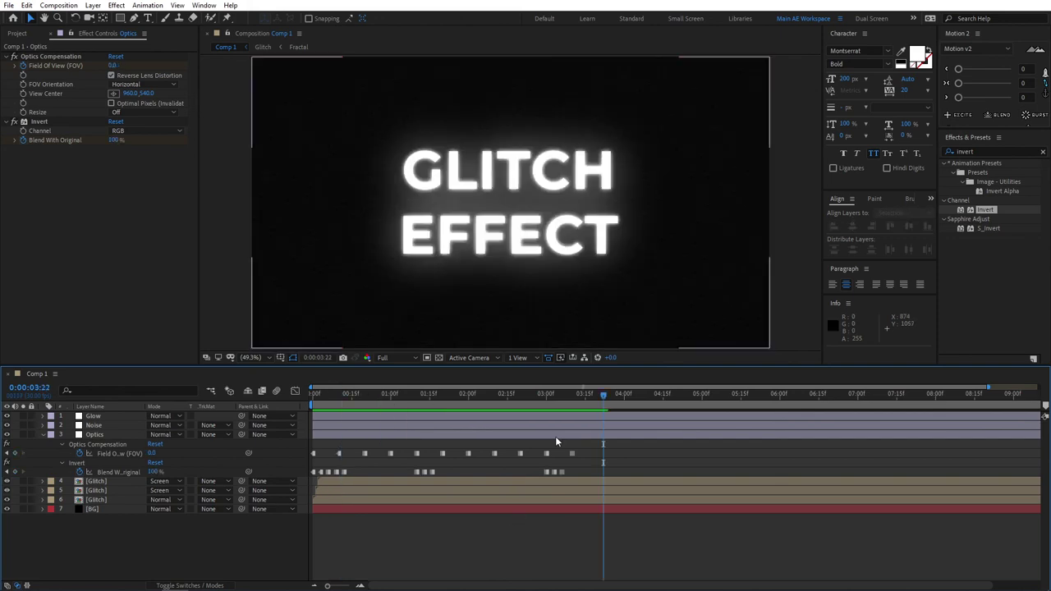